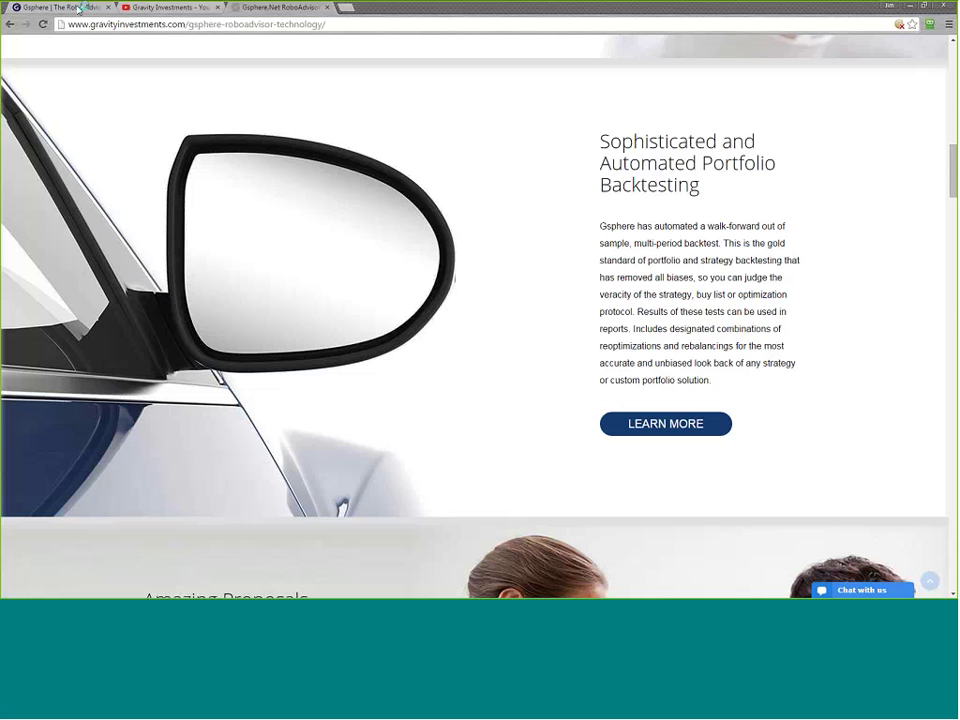
# - Log in to Gsphere.net to reach the New Portfolio edit page with 1,000,000.00 in cash
pyautogui.click(80, 8)
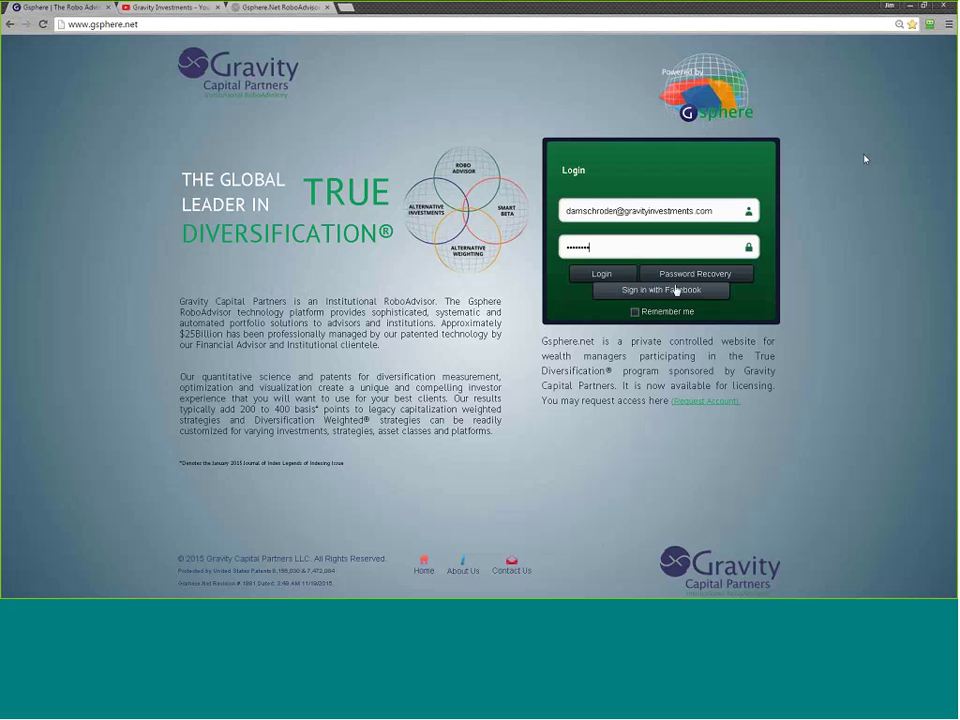
pyautogui.click(604, 277)
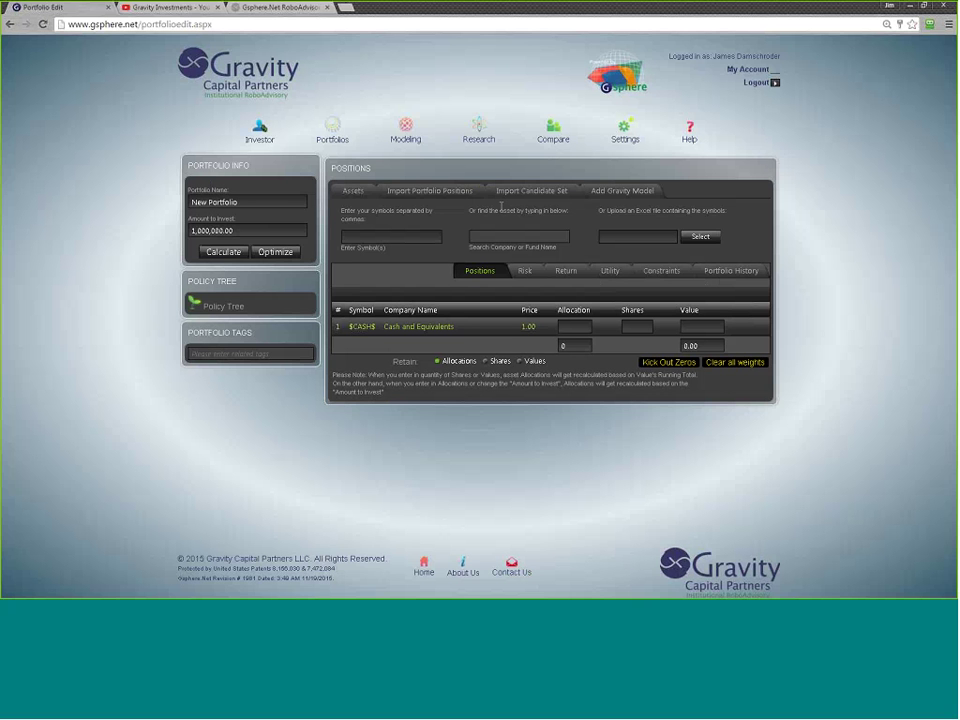
# - Import the Select Equity candidate set, adding 15 stocks from ATVI to OSK alongside cash
pyautogui.click(533, 191)
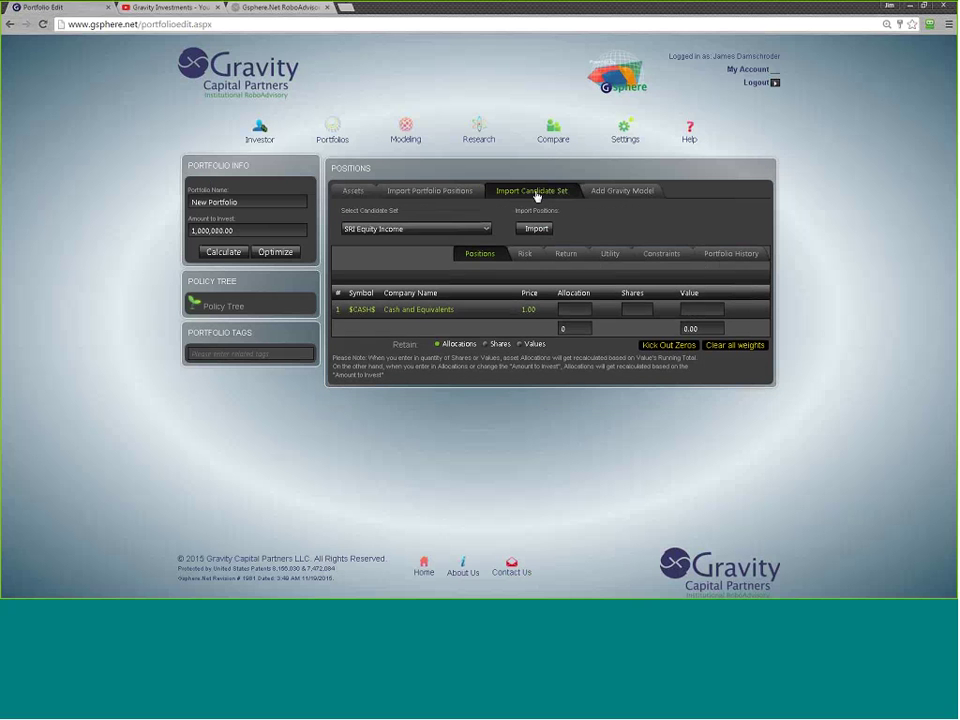
pyautogui.click(481, 229)
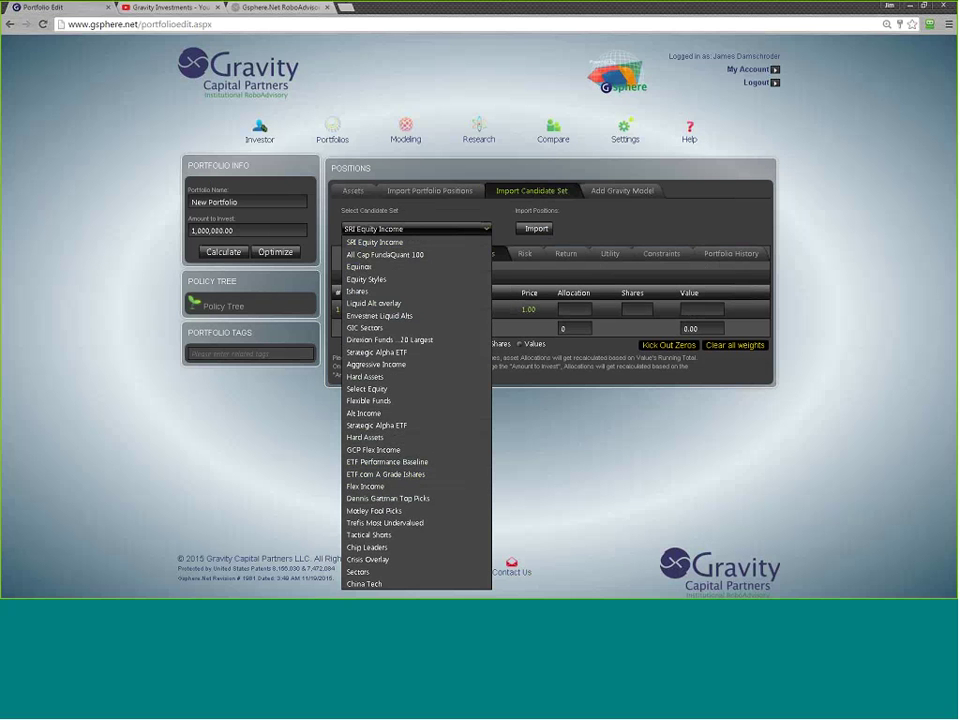
pyautogui.click(408, 397)
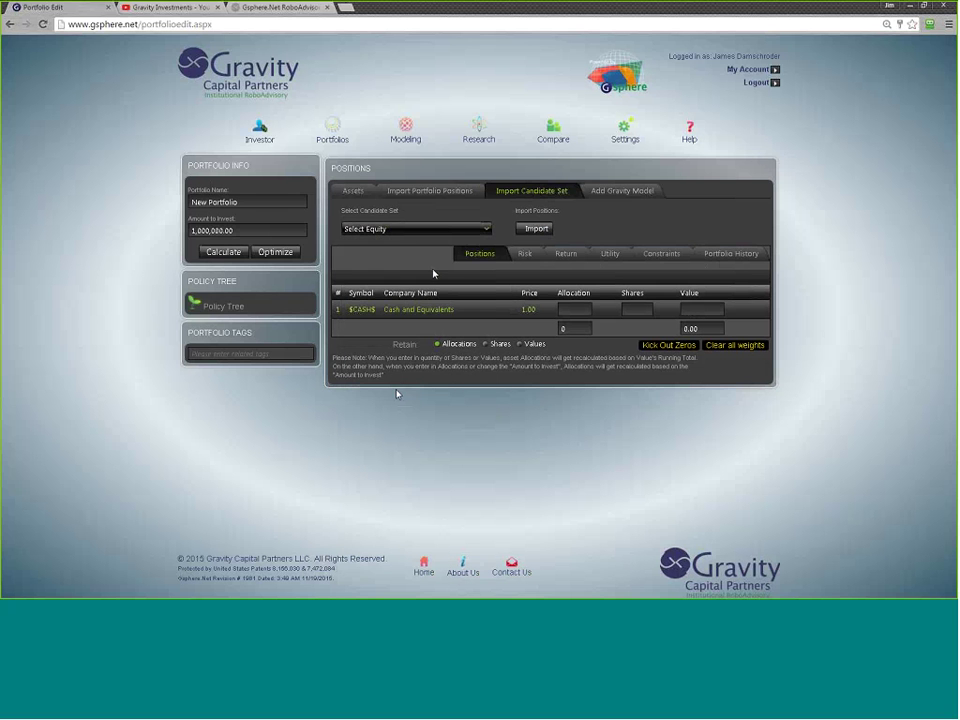
pyautogui.click(534, 230)
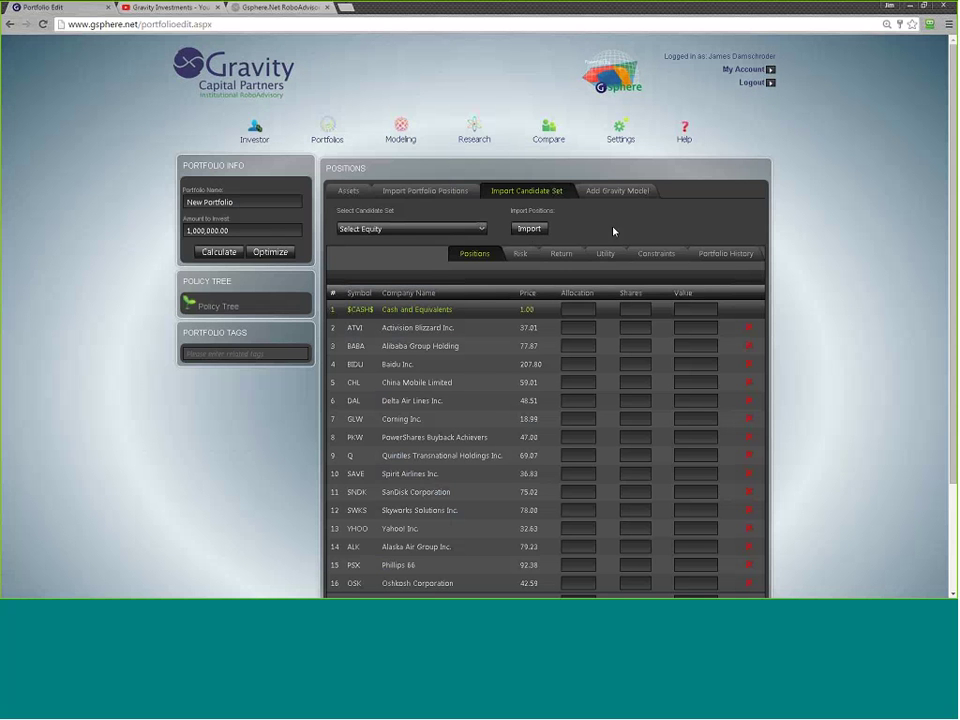
pyautogui.scroll(-1, 567, 234)
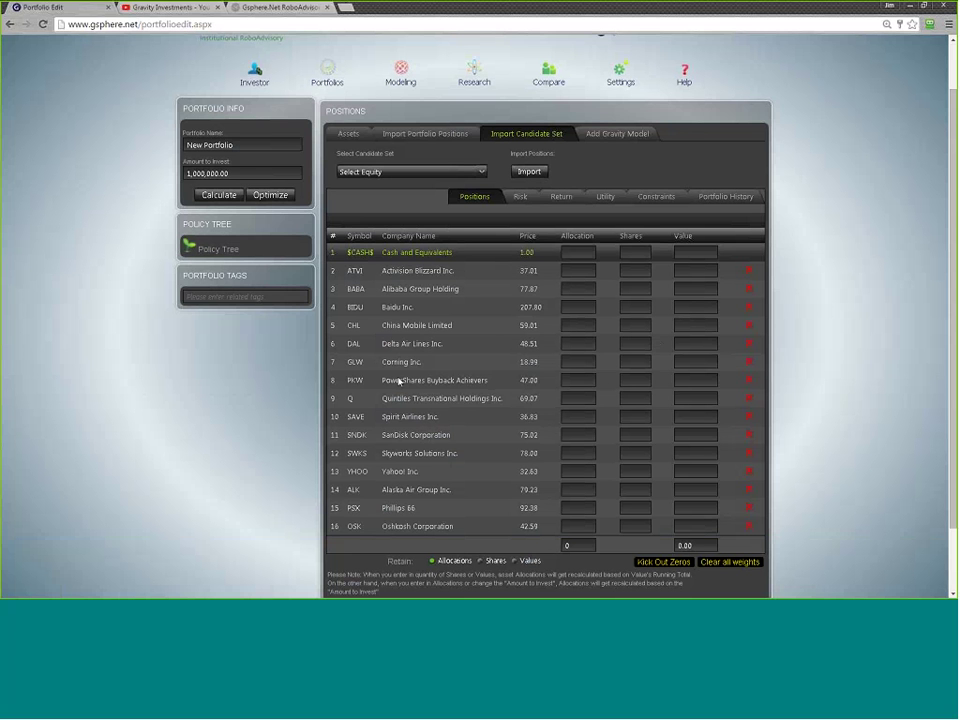
# - Open the Policy Tree and narrow its window so the portfolio stays visible
pyautogui.click(212, 252)
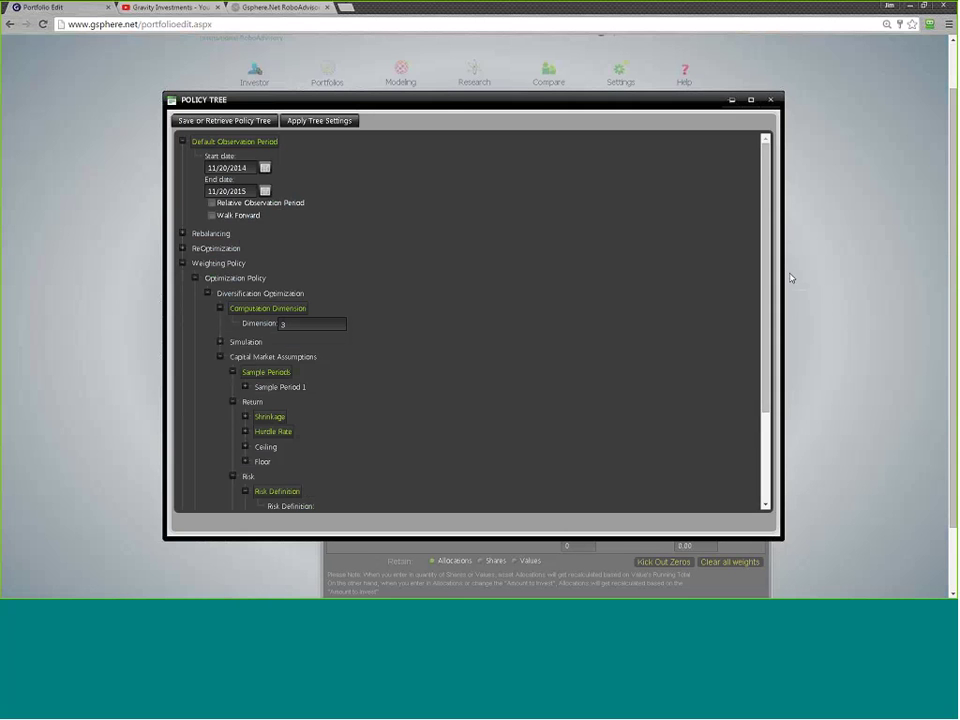
pyautogui.moveTo(784, 270); pyautogui.dragTo(472, 297)
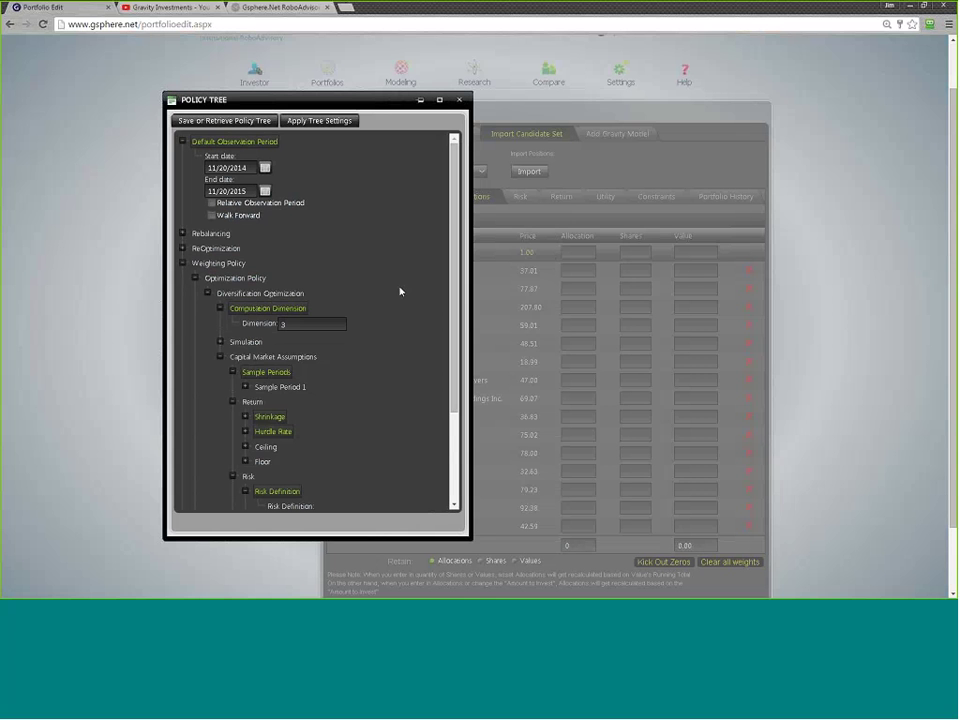
pyautogui.scroll(-1, 410, 275)
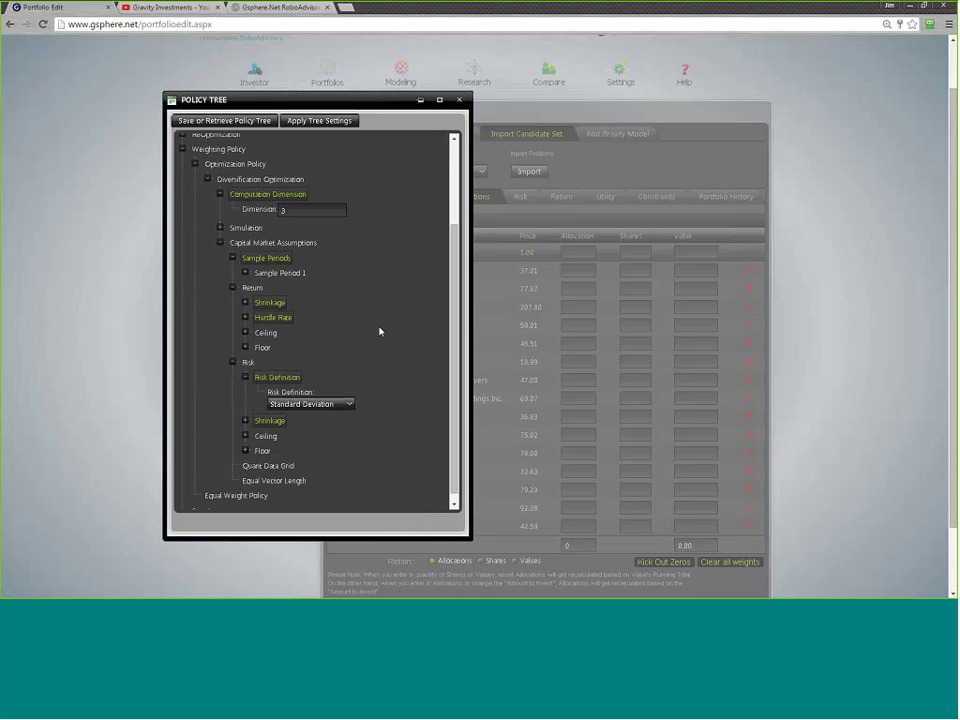
pyautogui.scroll(2, 380, 331)
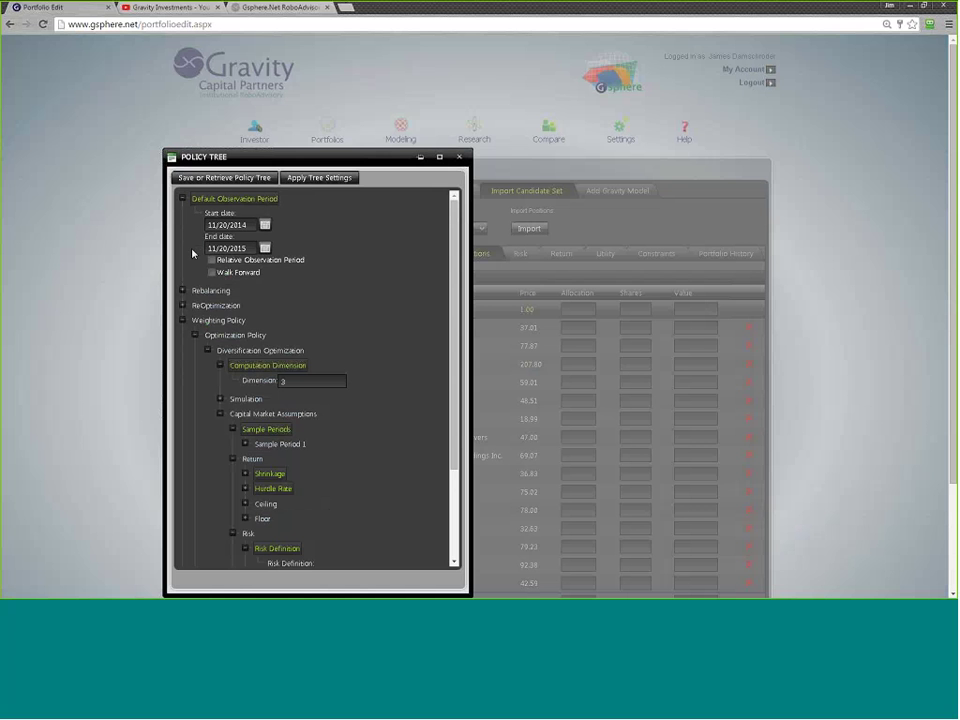
# - Collapse Weighting Policy and expand Rebalancing to show the 0.5 (6-month) setting
pyautogui.click(182, 320)
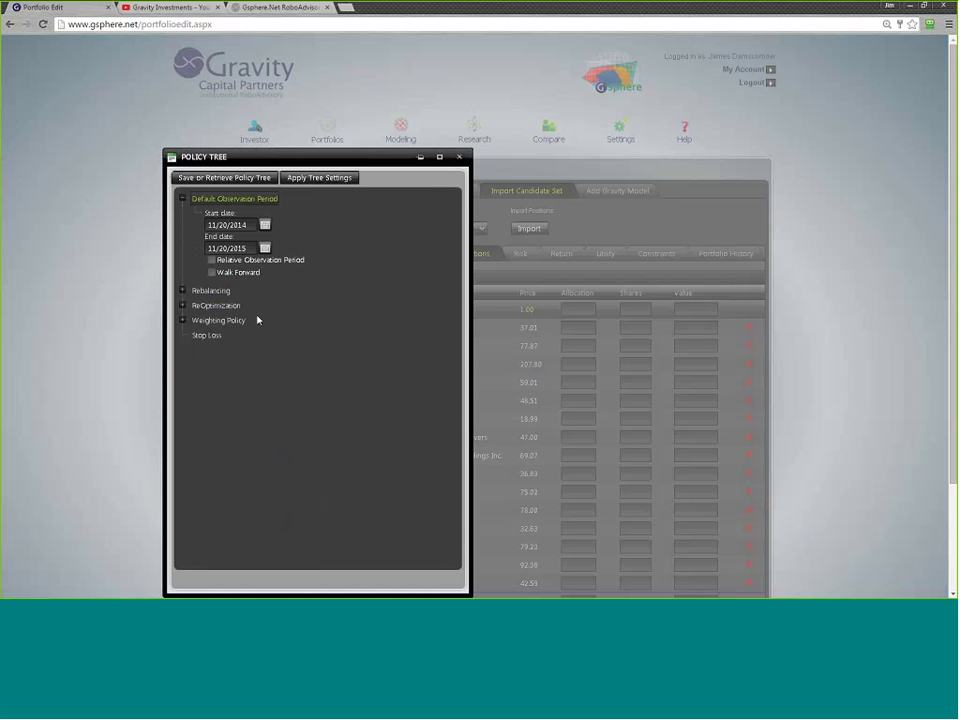
pyautogui.click(222, 319)
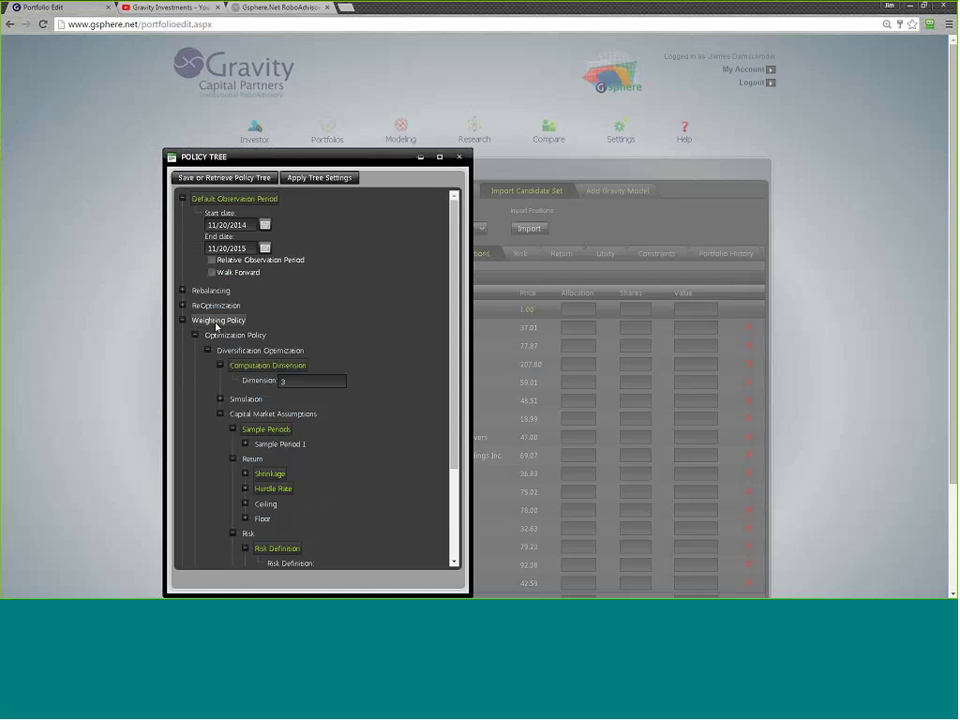
pyautogui.click(186, 319)
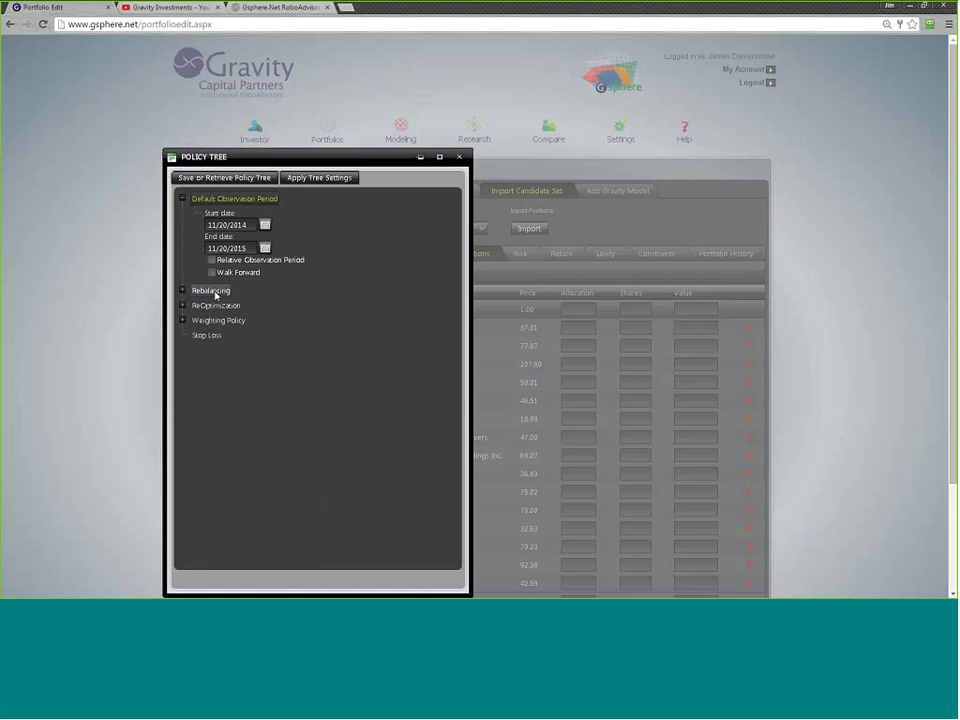
pyautogui.click(215, 292)
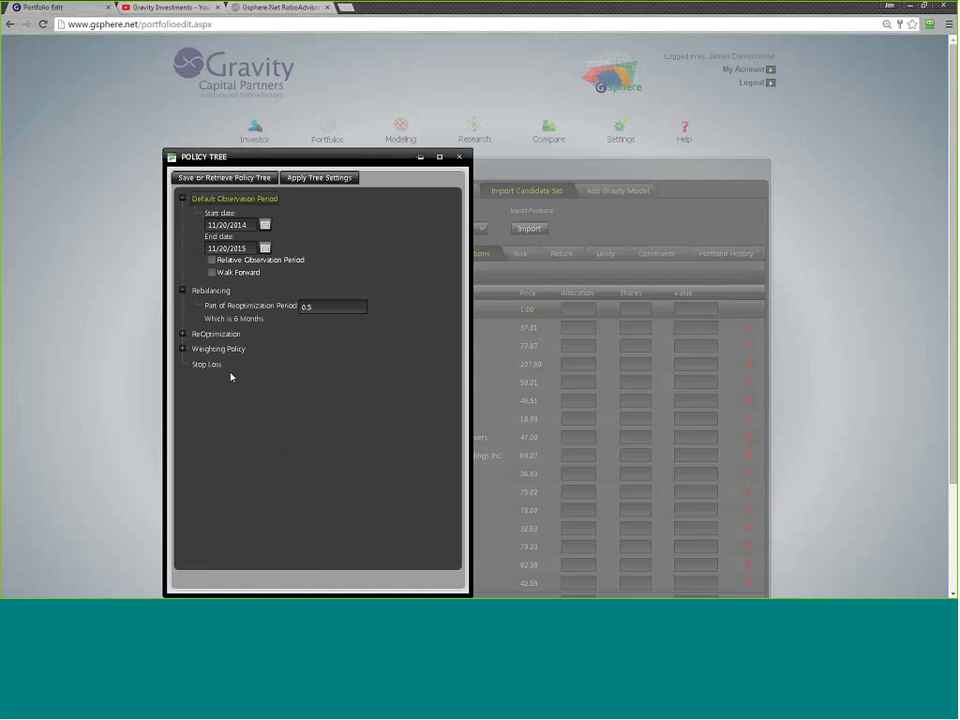
# - Apply a saved walk-forward policy from page 2 of the saved policy trees
pyautogui.click(232, 178)
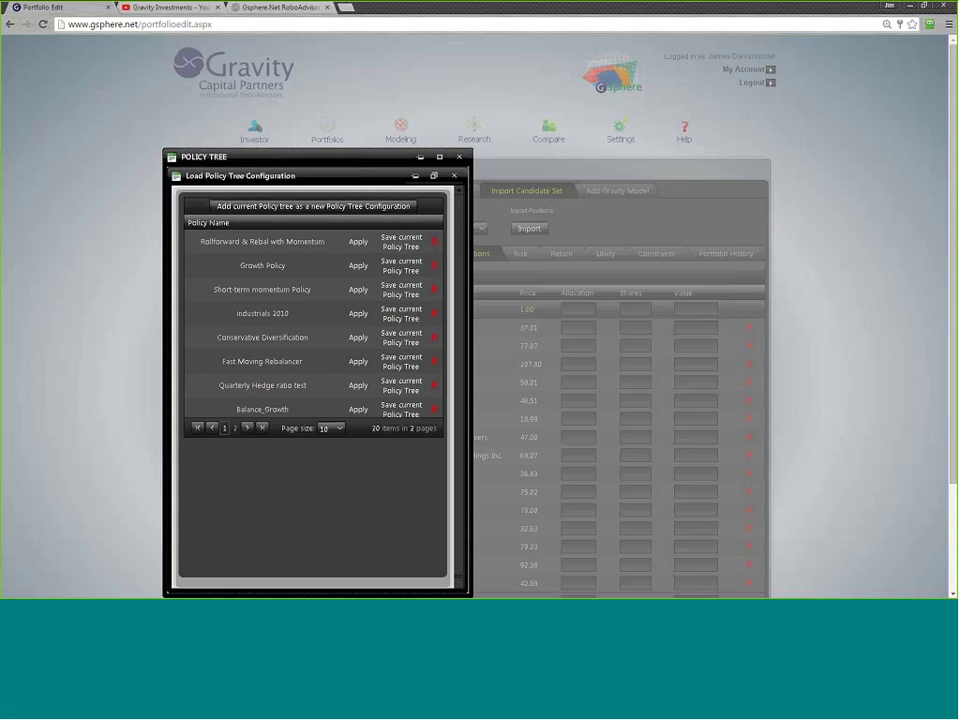
pyautogui.click(249, 429)
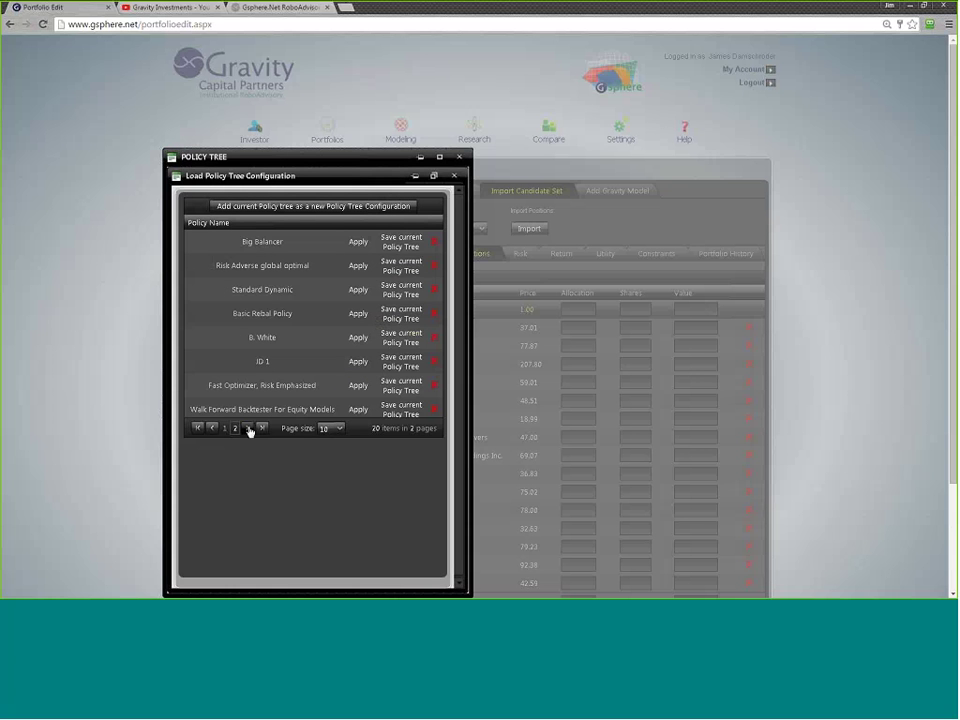
pyautogui.click(359, 411)
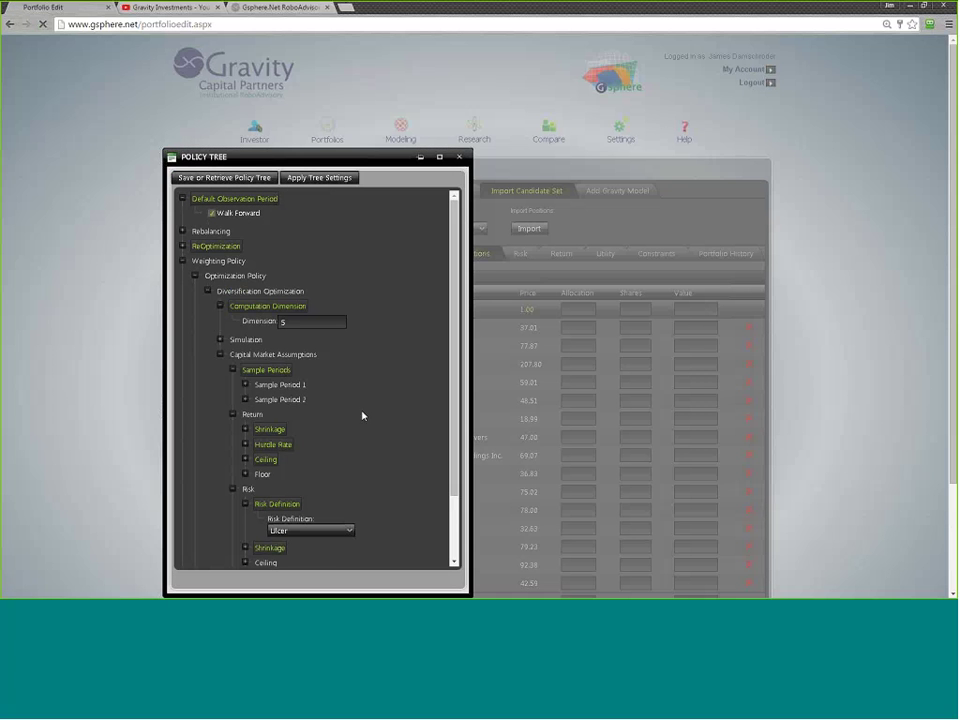
# - Expand ReOptimization (5 months) and Rebalancing (2.5 months) with Weighting Policy collapsed
pyautogui.click(182, 261)
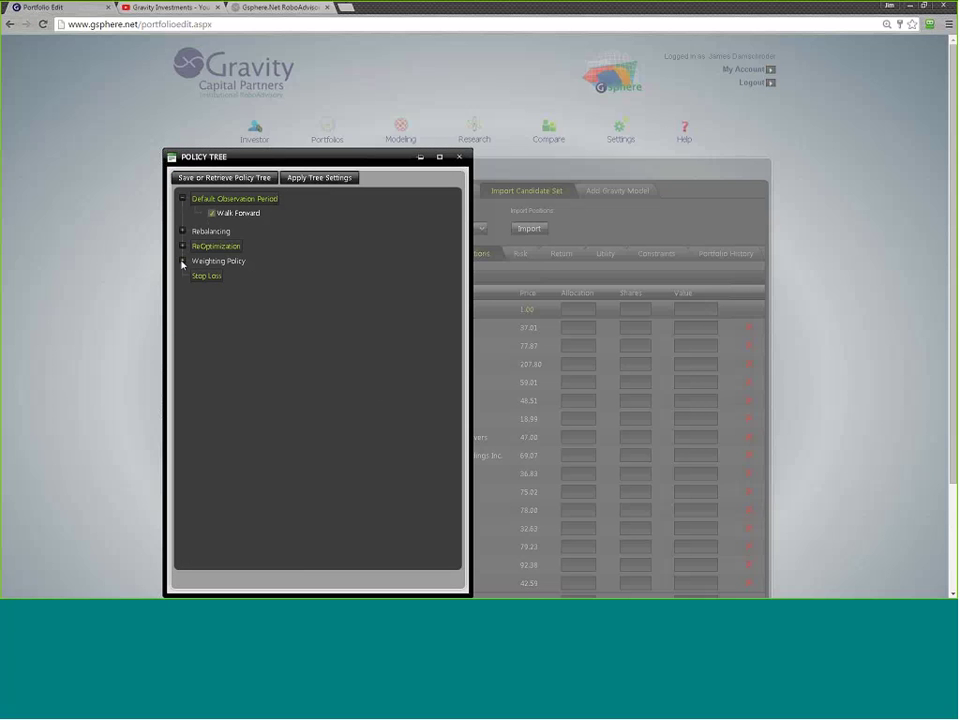
pyautogui.click(182, 246)
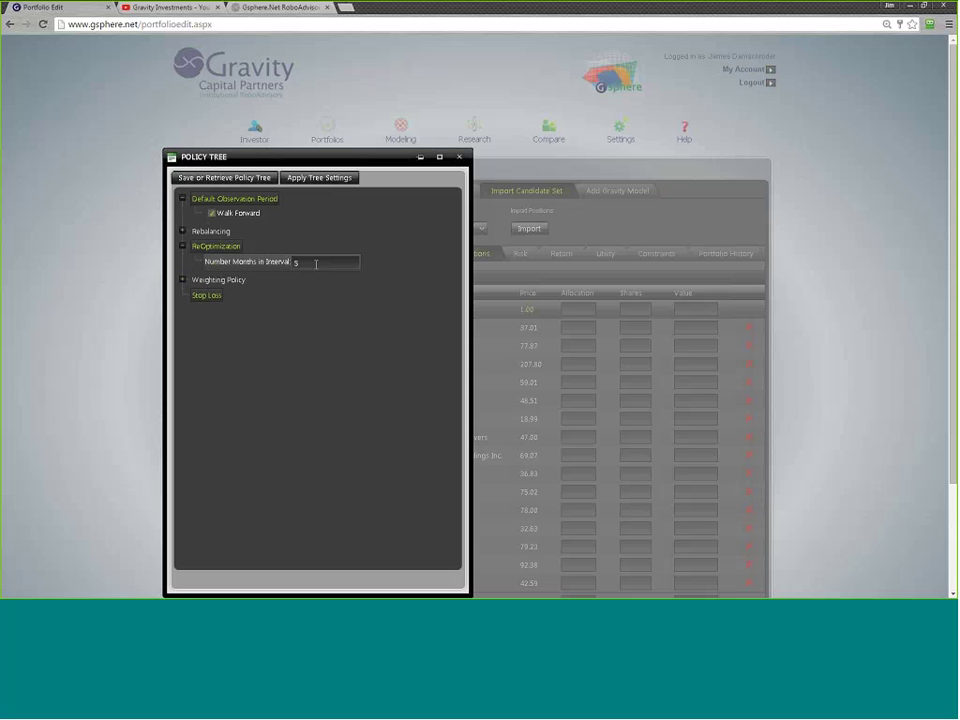
pyautogui.click(182, 231)
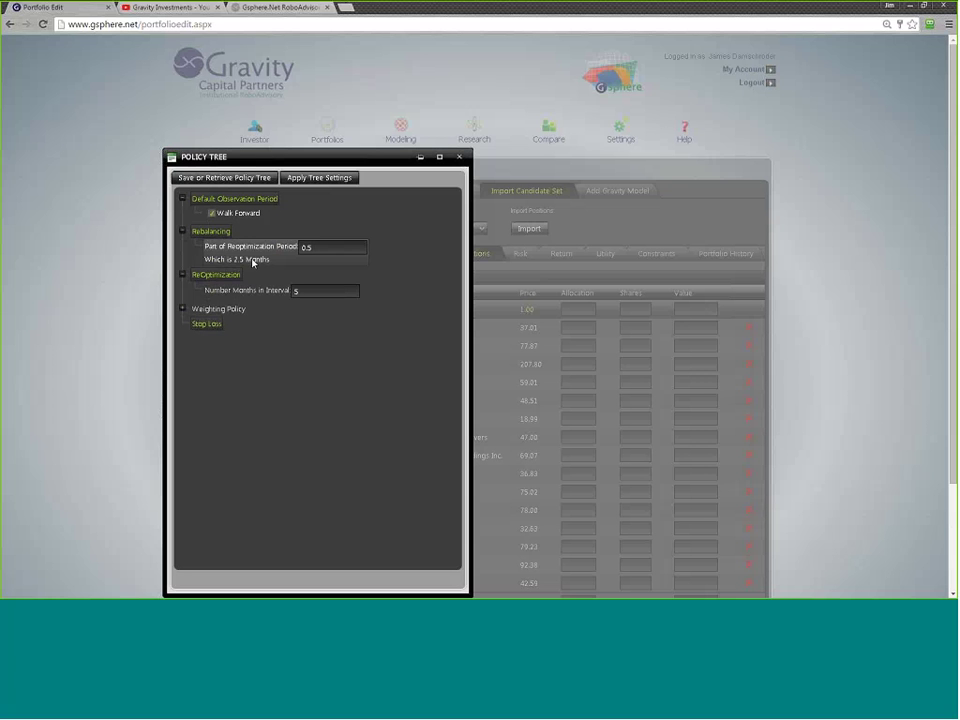
# - Expand Weighting Policy to show Diversification Optimization, dimension 5, and Ulcer risk definition
pyautogui.click(182, 309)
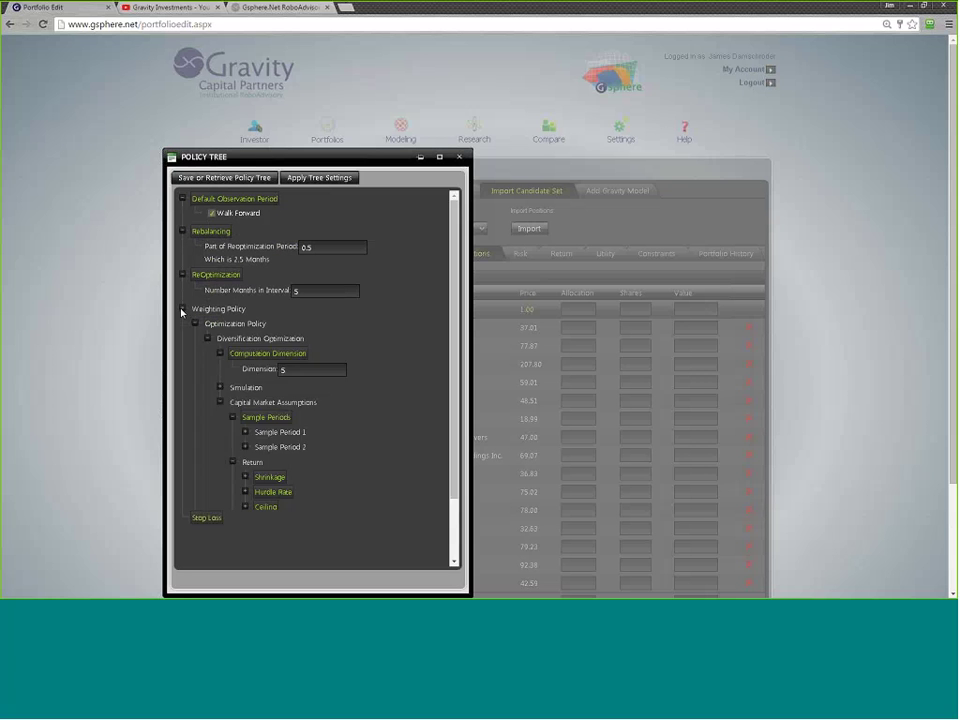
pyautogui.click(182, 310)
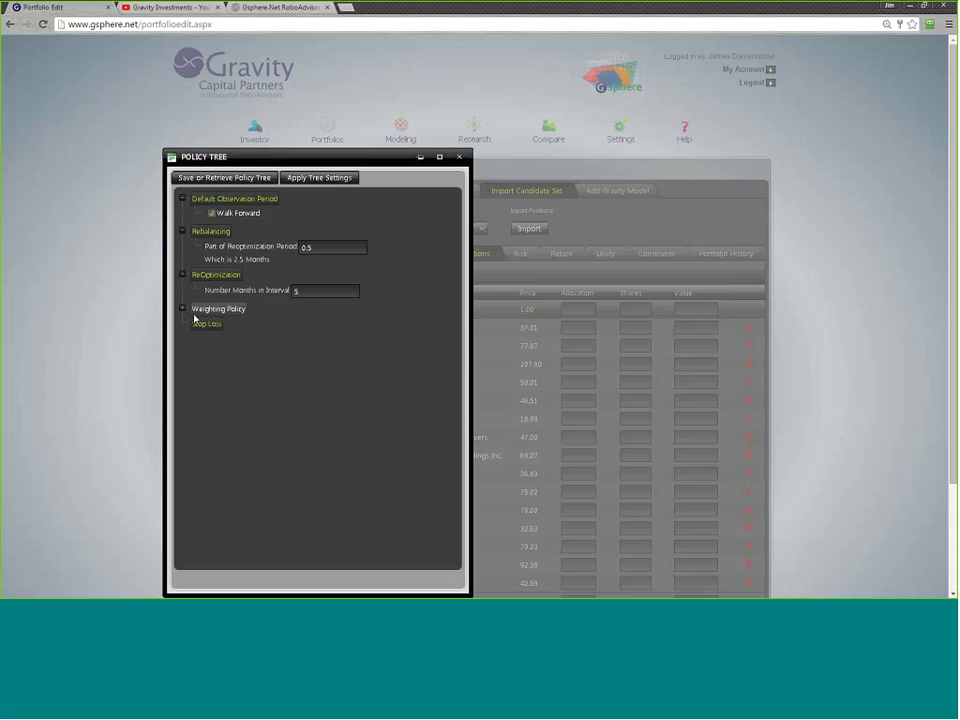
pyautogui.click(184, 310)
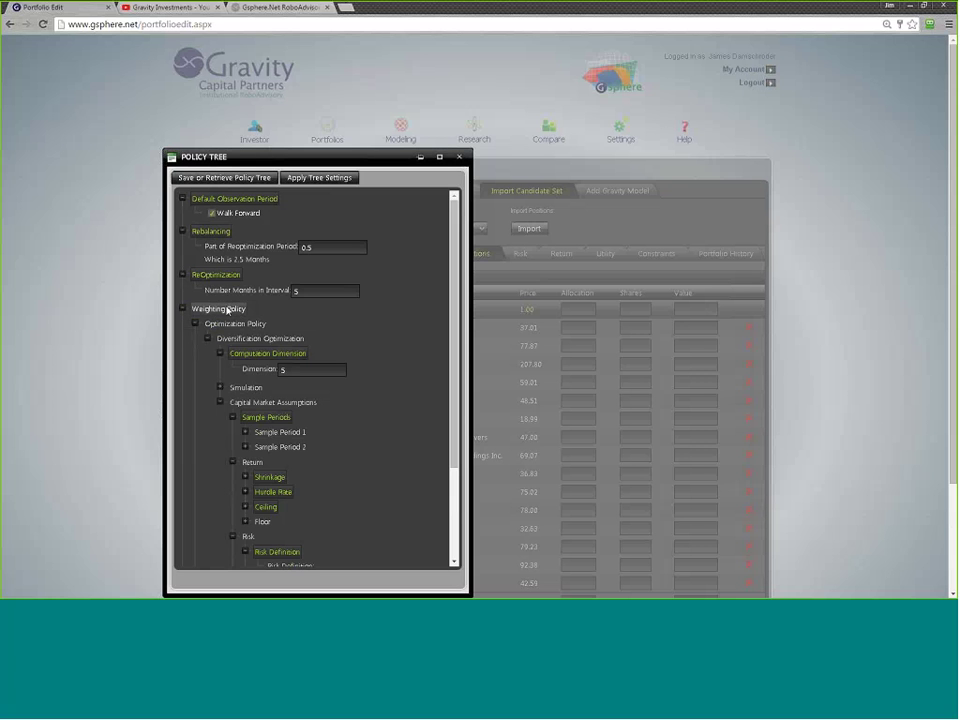
pyautogui.scroll(-1, 405, 321)
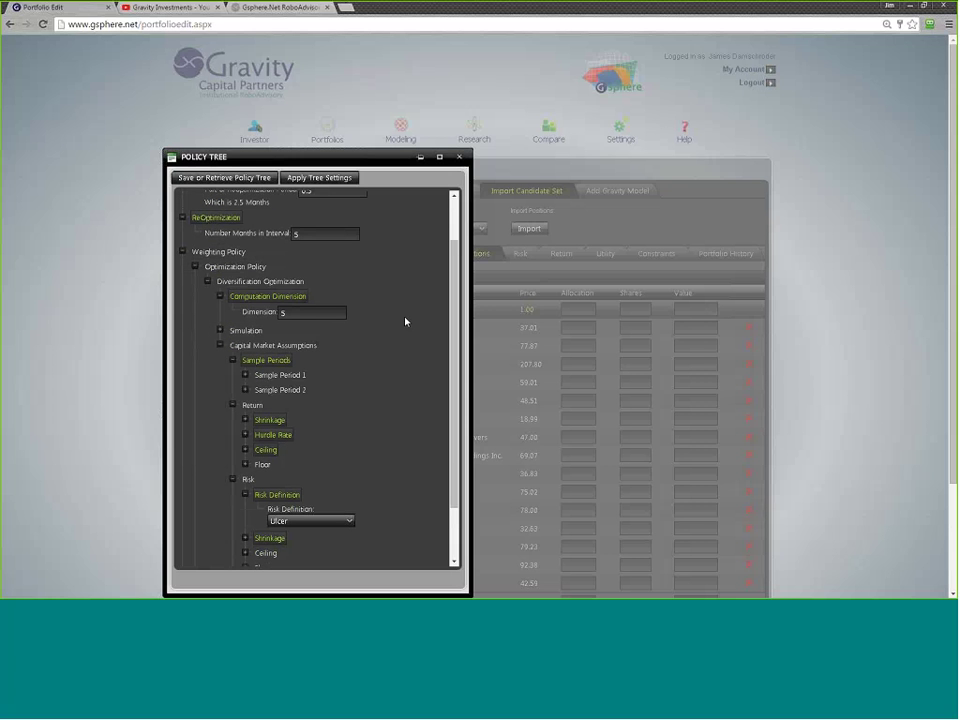
# - Expand Sample Periods 1 and 2 to show their dates, correlation and weights
pyautogui.click(245, 375)
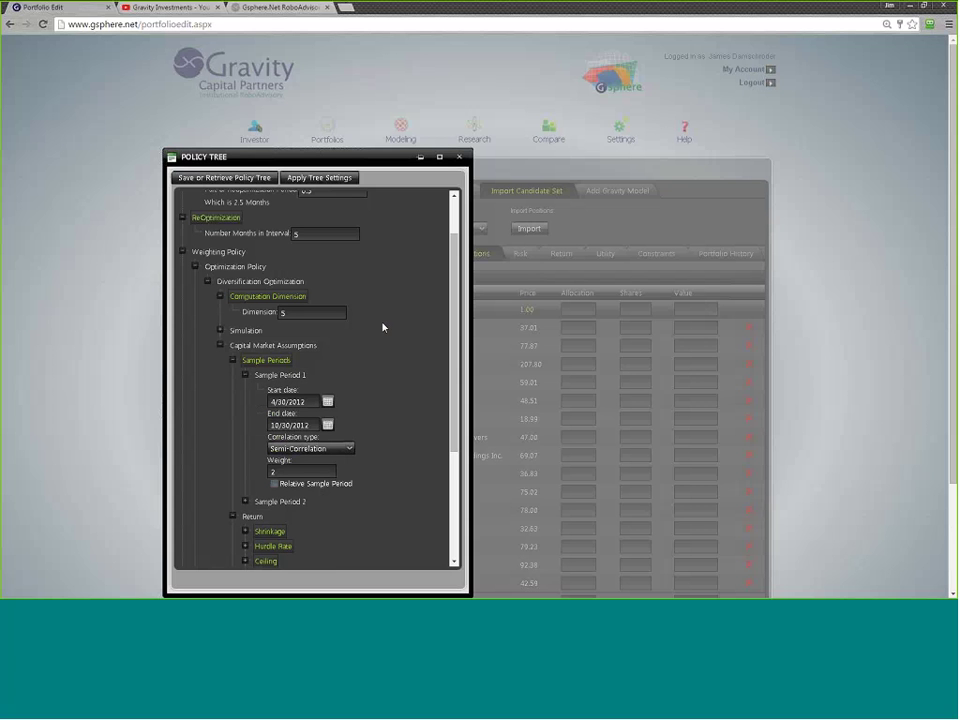
pyautogui.scroll(-1, 387, 323)
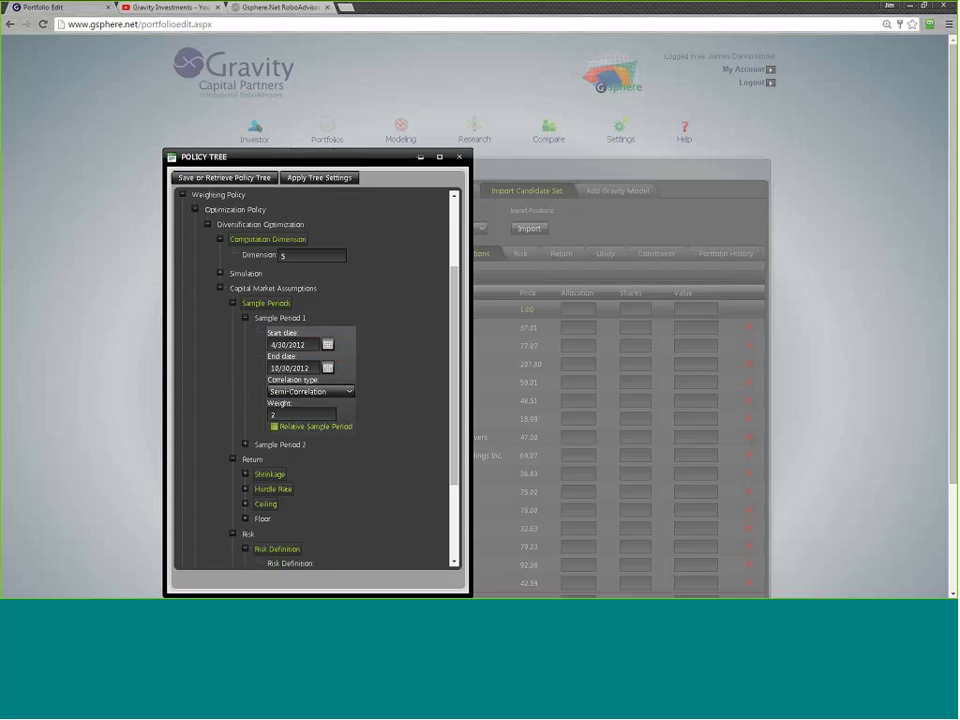
pyautogui.click(245, 444)
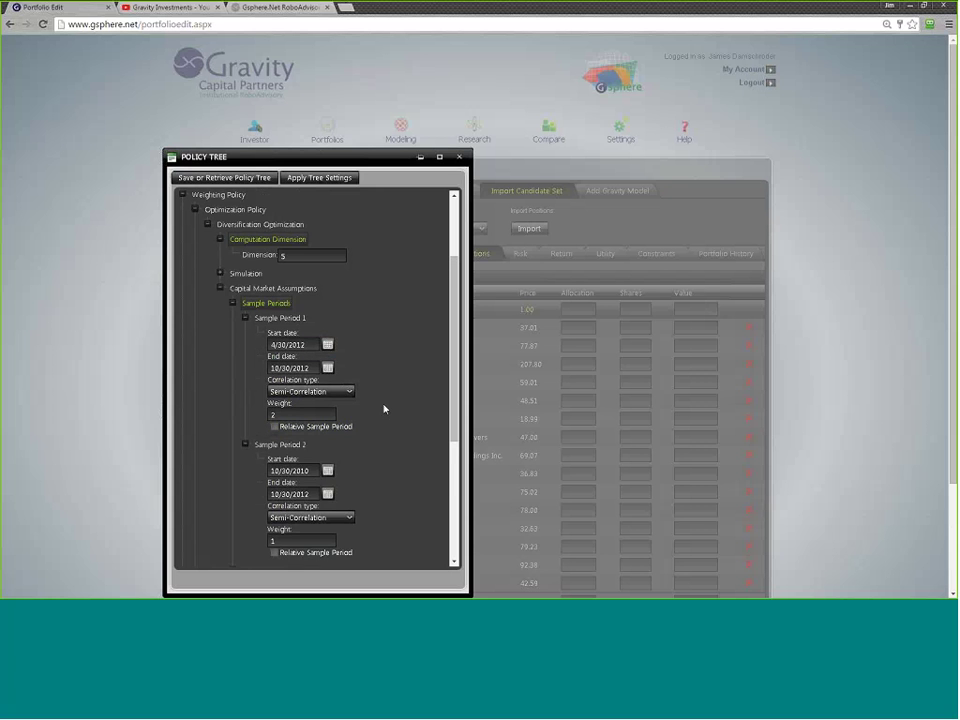
pyautogui.scroll(-1, 388, 400)
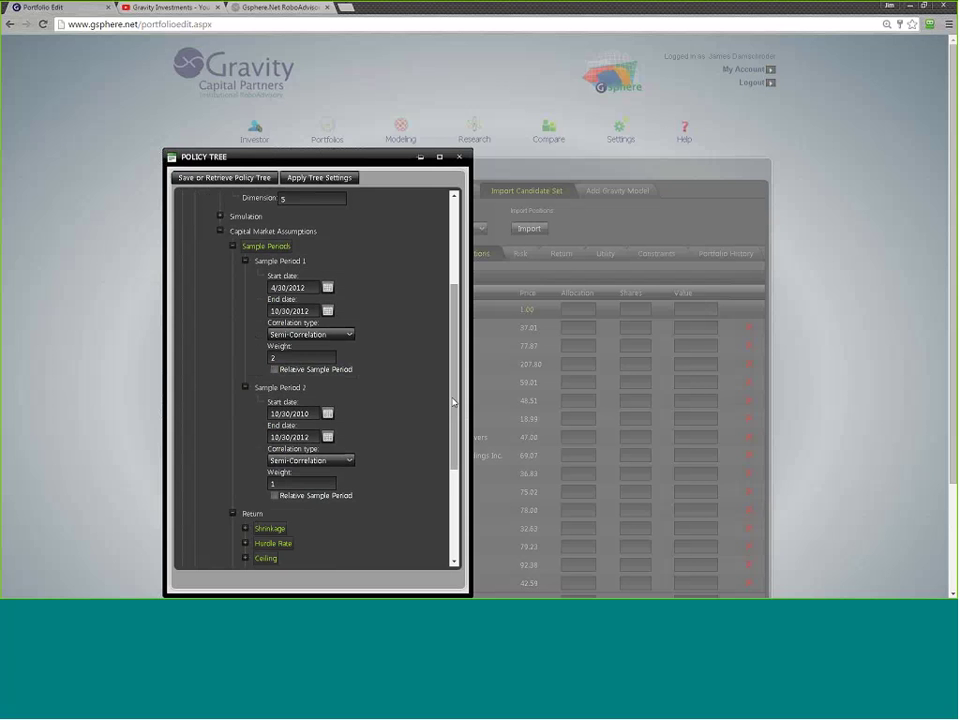
pyautogui.moveTo(452, 401); pyautogui.dragTo(452, 396)
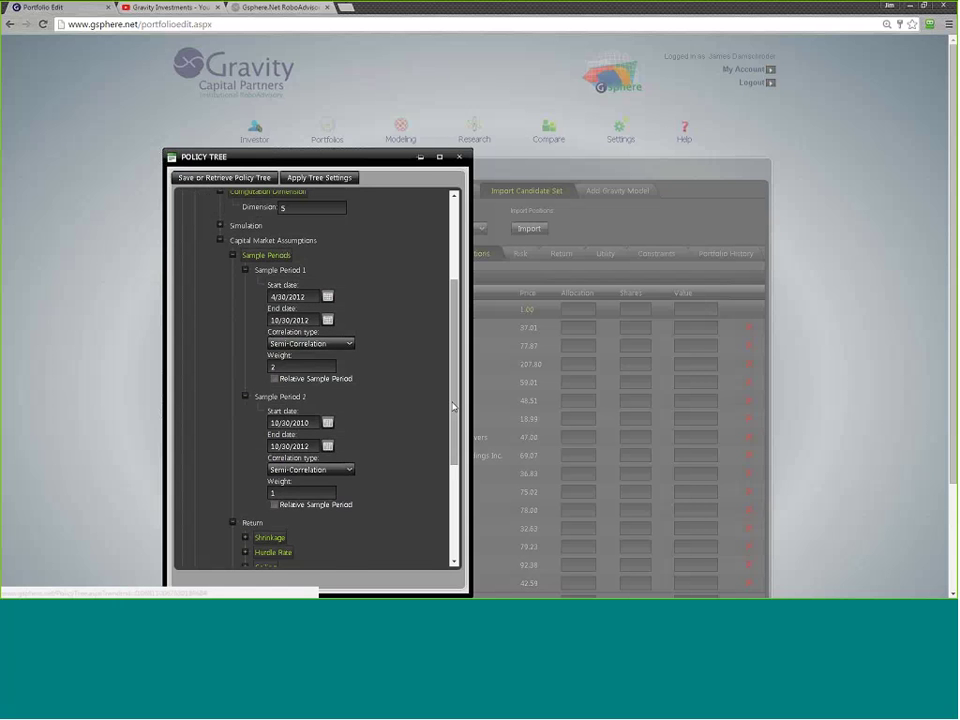
# - Reveal the Default Observation Period dates, 10/30/2012 to 11/10/2015
pyautogui.scroll(2, 455, 370)
pyautogui.scroll(-1, 458, 370)
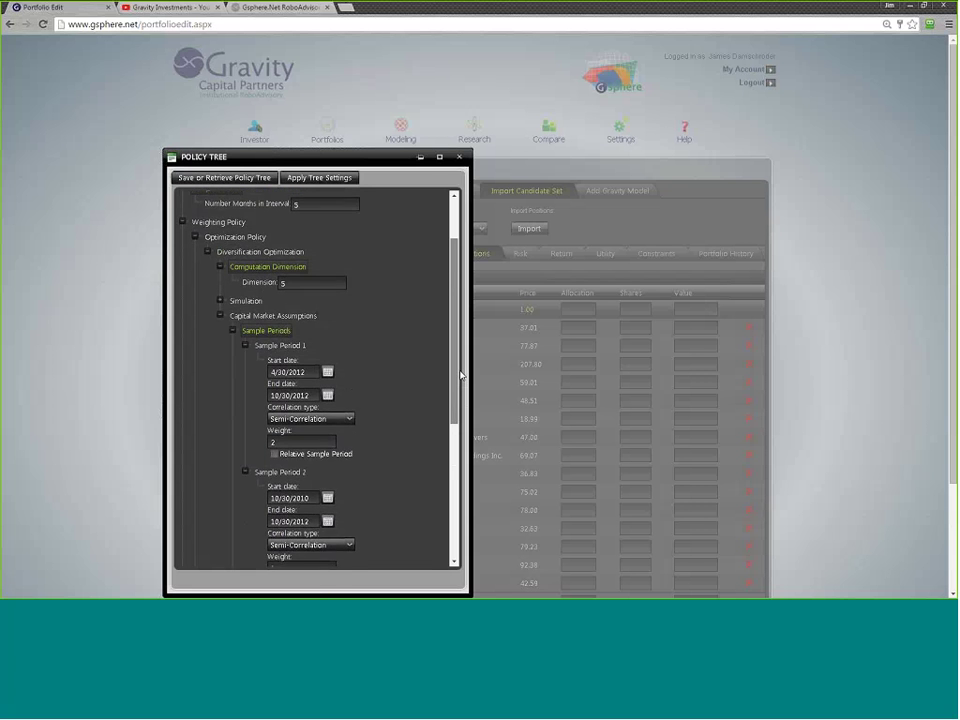
pyautogui.scroll(-1, 459, 397)
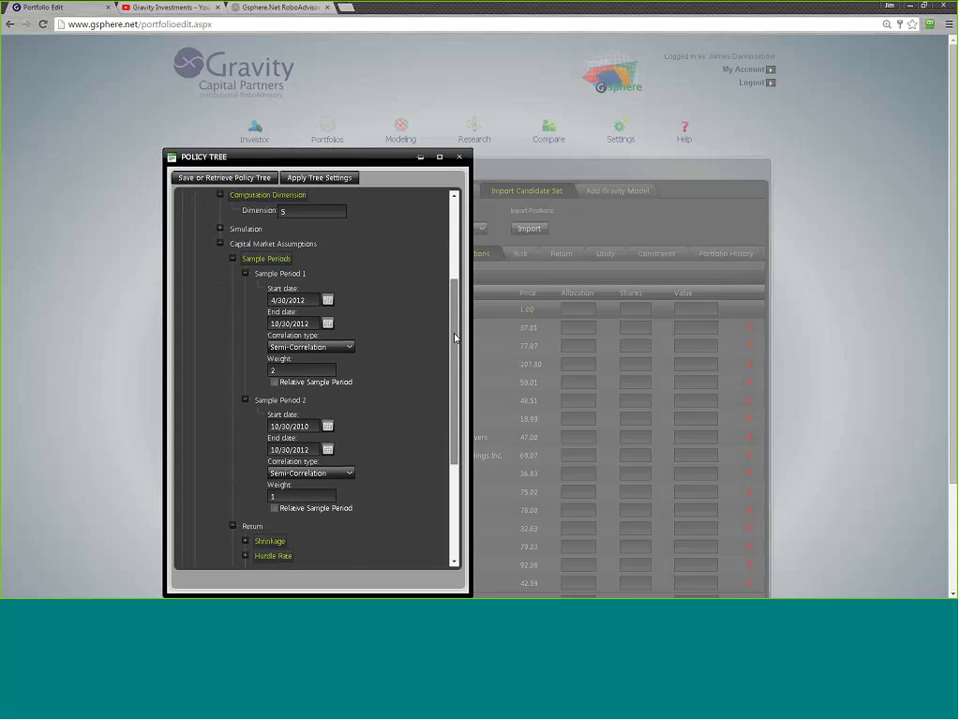
pyautogui.scroll(3, 458, 260)
pyautogui.scroll(5, 463, 257)
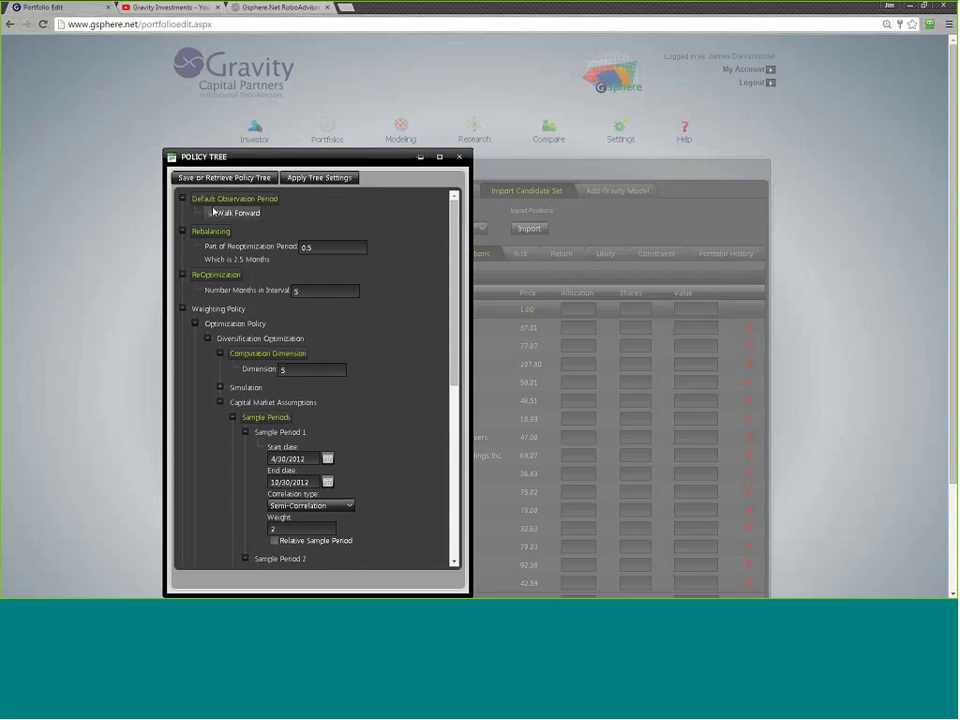
pyautogui.click(210, 214)
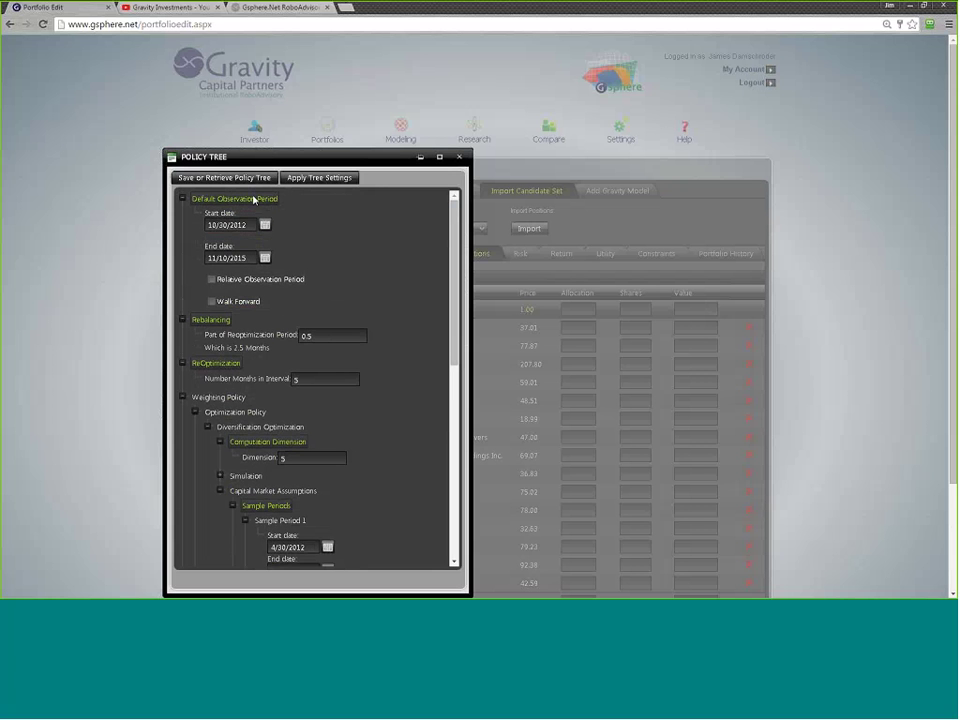
# - Tick Walk Forward under Default Observation Period, hiding its fixed dates
pyautogui.click(212, 302)
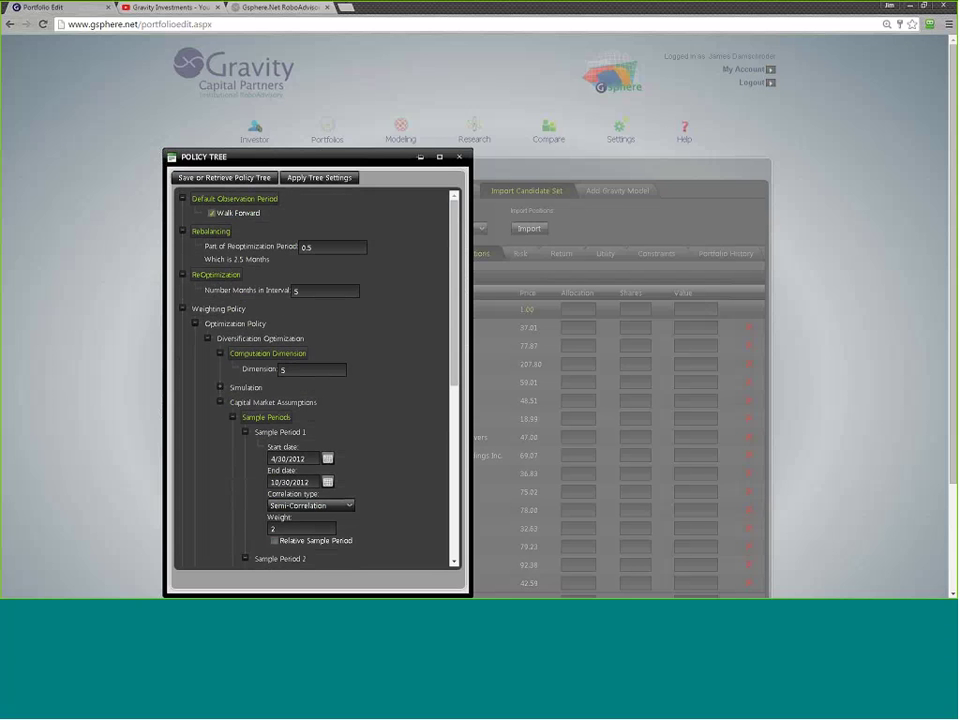
# - Apply the walk-forward policy tree settings and return to the New Portfolio positions
pyautogui.click(321, 180)
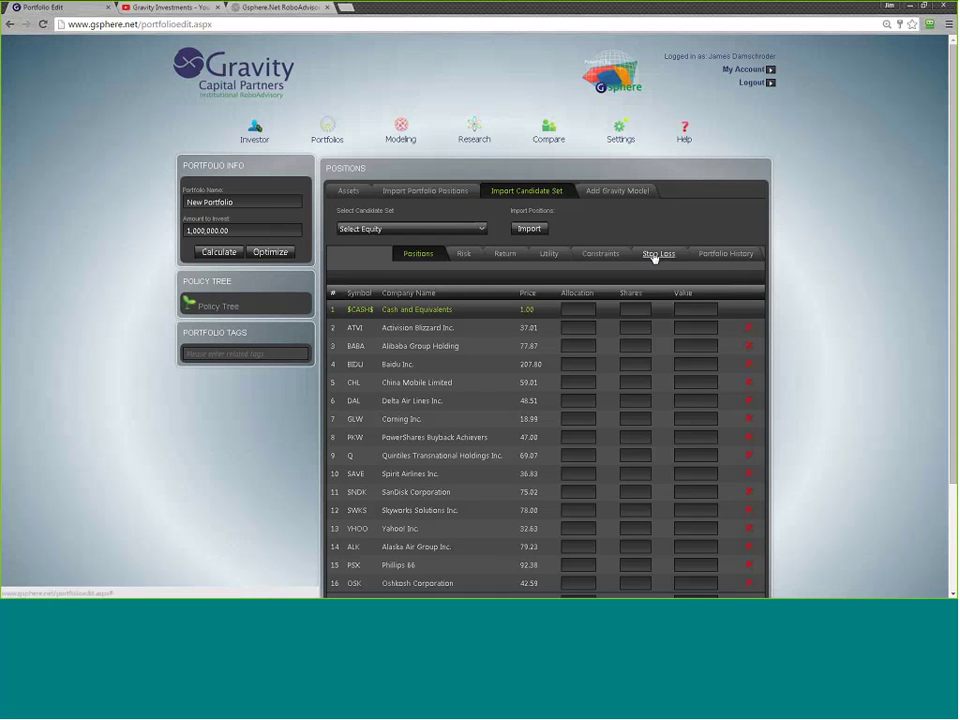
# - Apply a global maximum allocation of 20.00 to every position, including cash
pyautogui.click(603, 254)
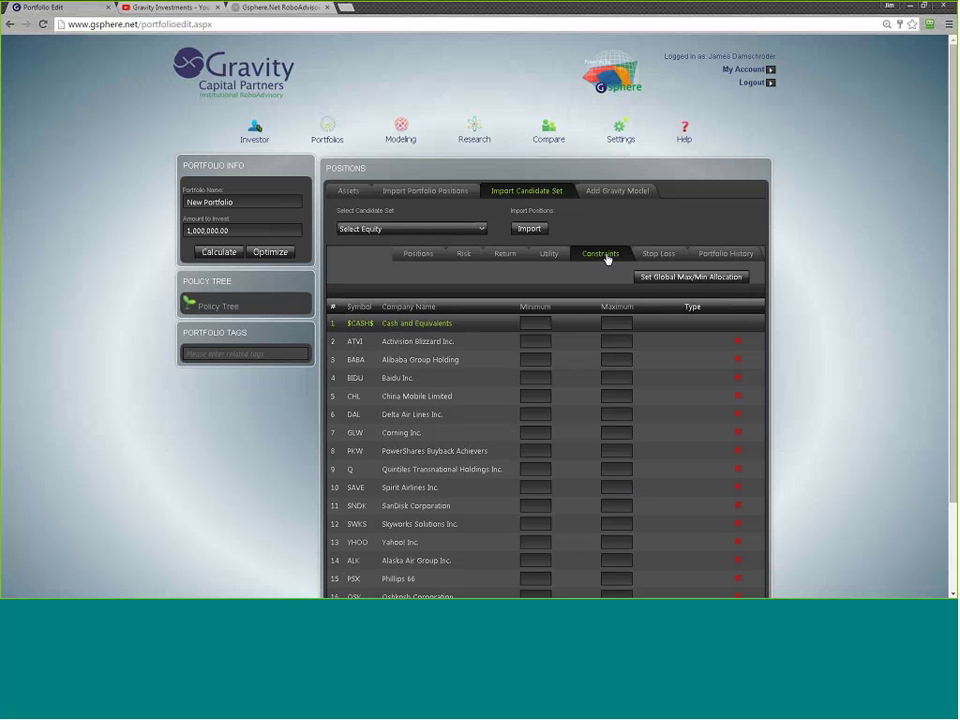
pyautogui.click(698, 278)
pyautogui.click(489, 312)
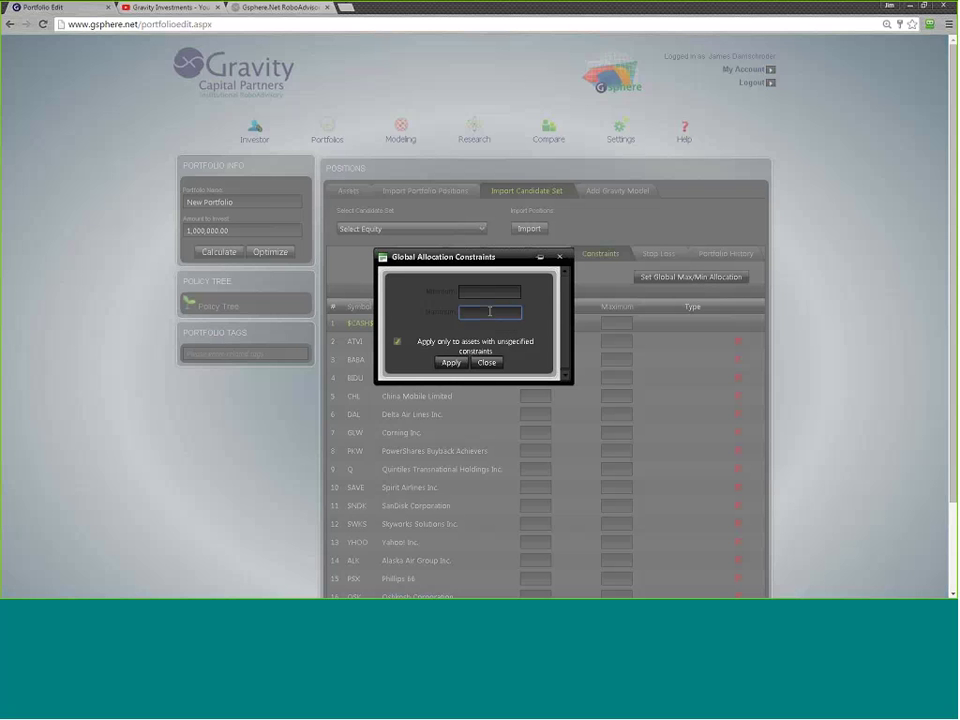
pyautogui.write('15')
pyautogui.doubleClick(490, 312)
pyautogui.write('20')
pyautogui.click(452, 362)
pyautogui.click(486, 362)
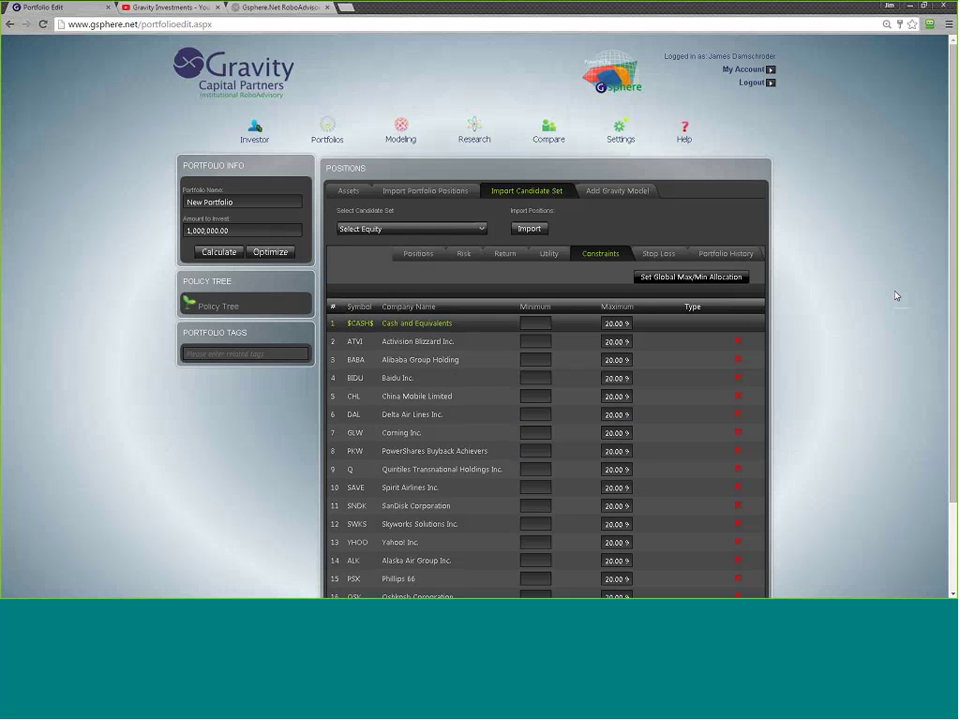
pyautogui.scroll(-1, 890, 305)
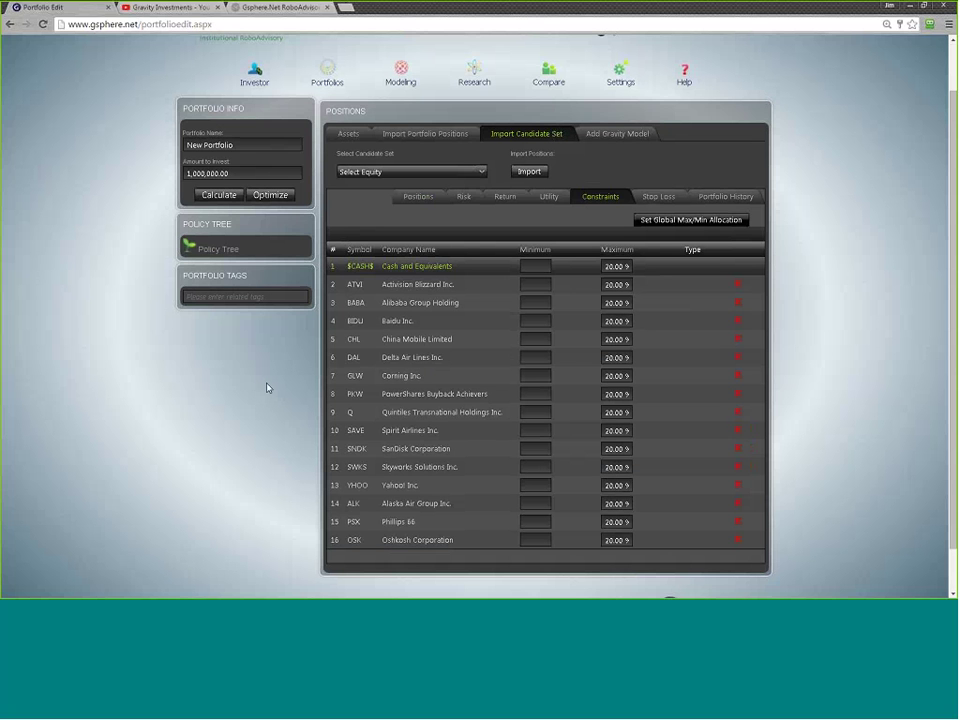
# - Enter global stop loss values: 20.00 position loss and 1.50 standard deviation
pyautogui.click(659, 197)
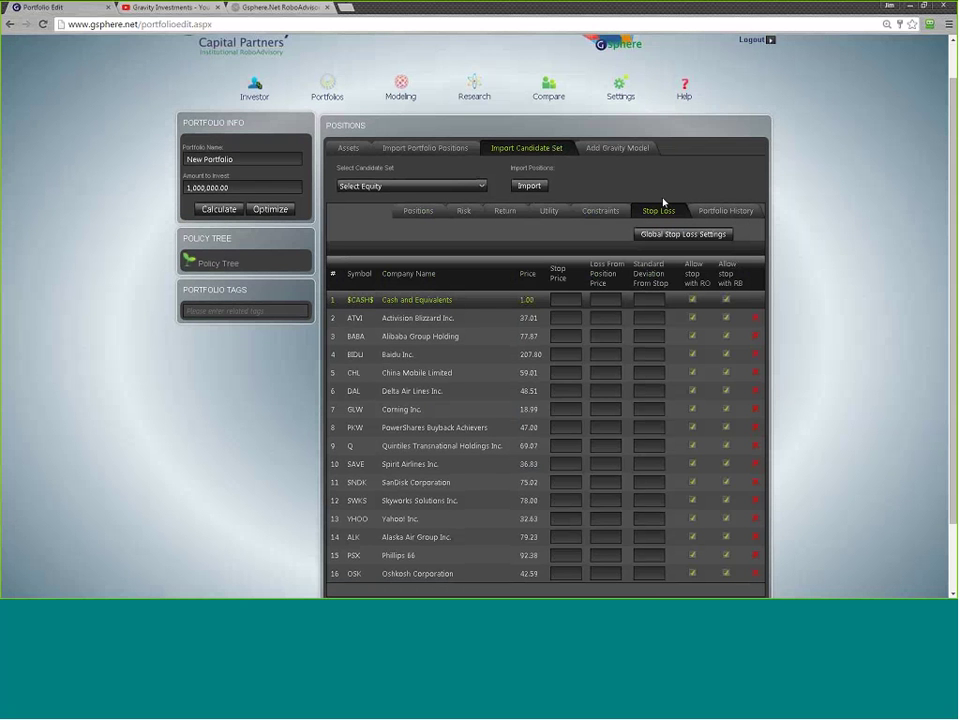
pyautogui.scroll(-1, 636, 197)
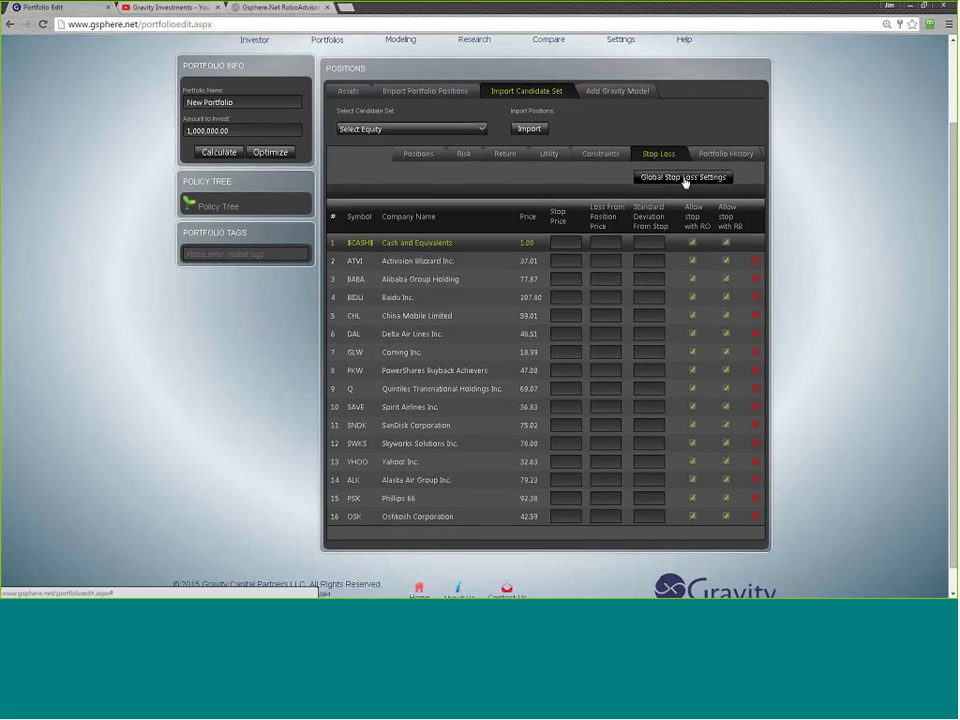
pyautogui.click(677, 180)
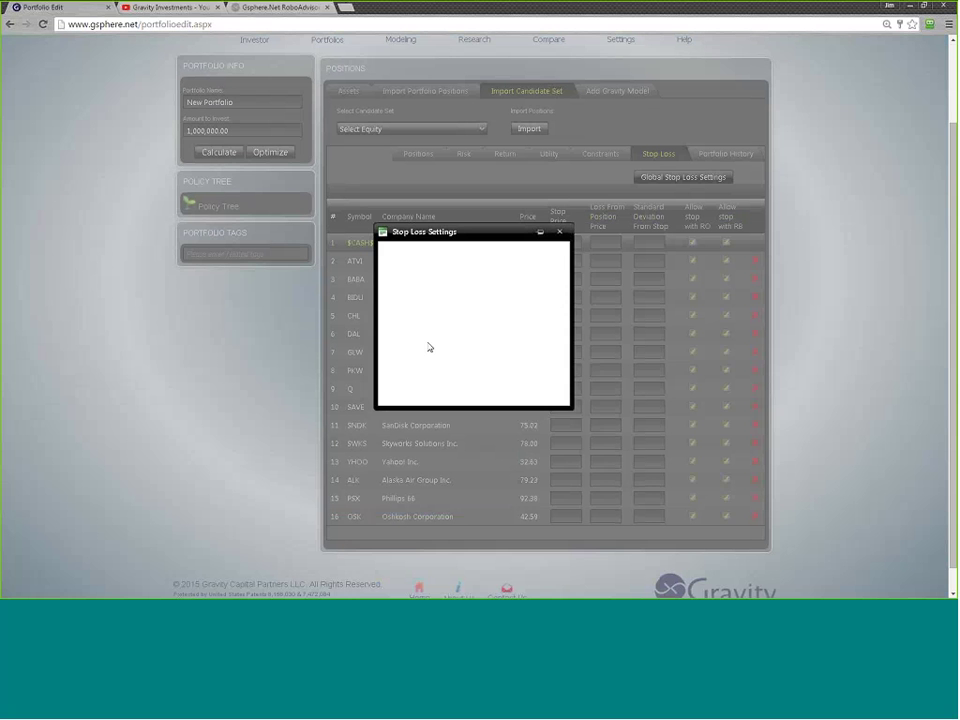
pyautogui.click(488, 289)
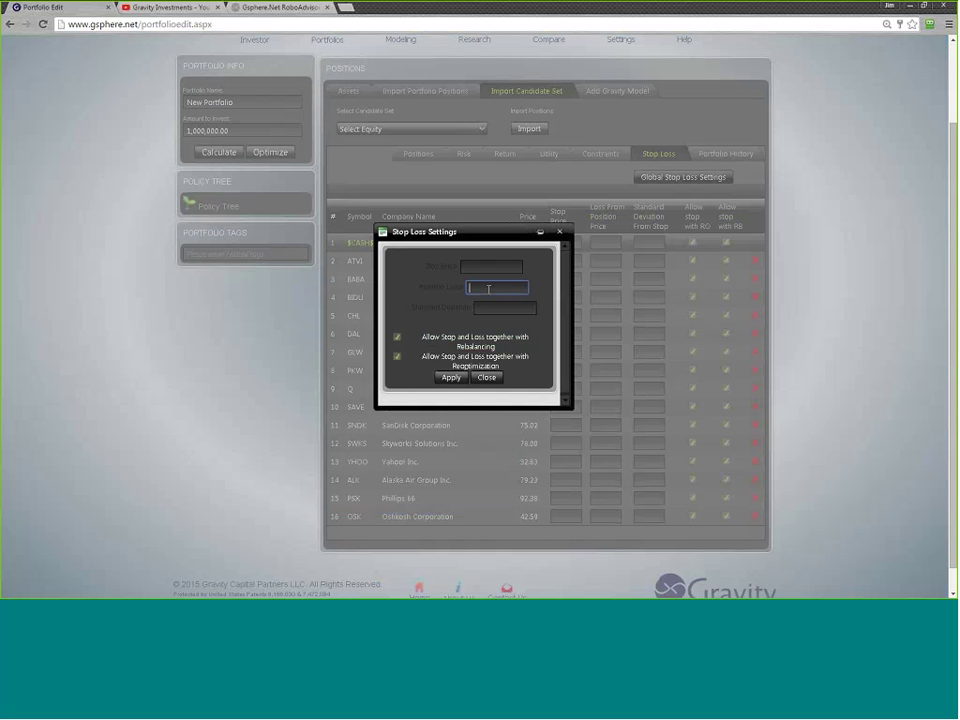
pyautogui.write('20')
pyautogui.click(493, 310)
pyautogui.write('1')
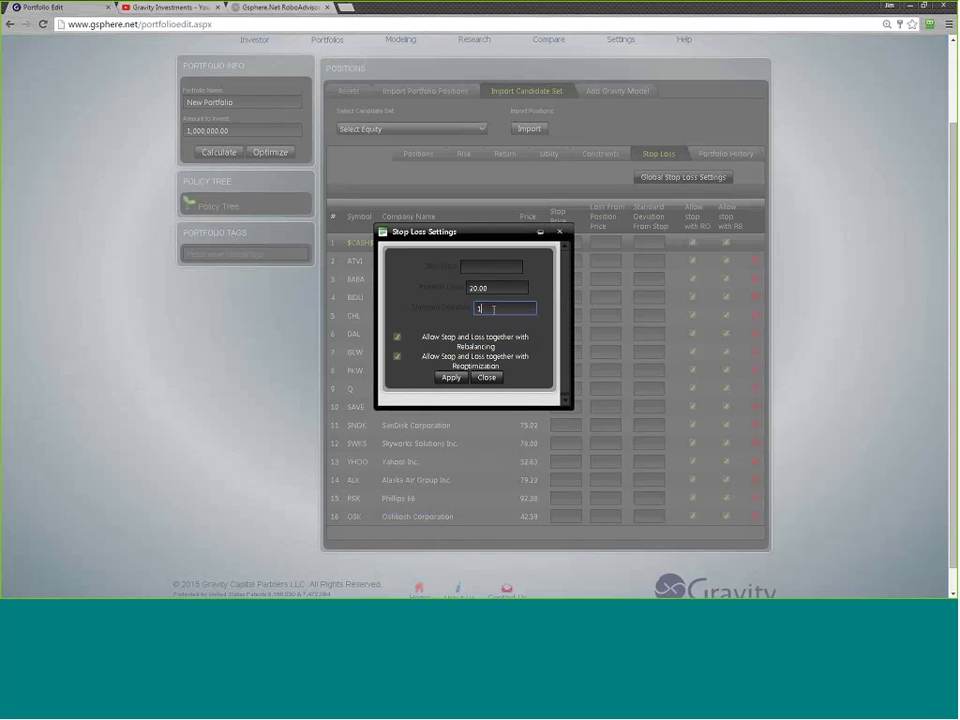
pyautogui.write('.5')
pyautogui.moveTo(452, 309)
pyautogui.mouseDown()
pyautogui.moveTo(419, 309)
pyautogui.moveTo(466, 308)
pyautogui.mouseUp()
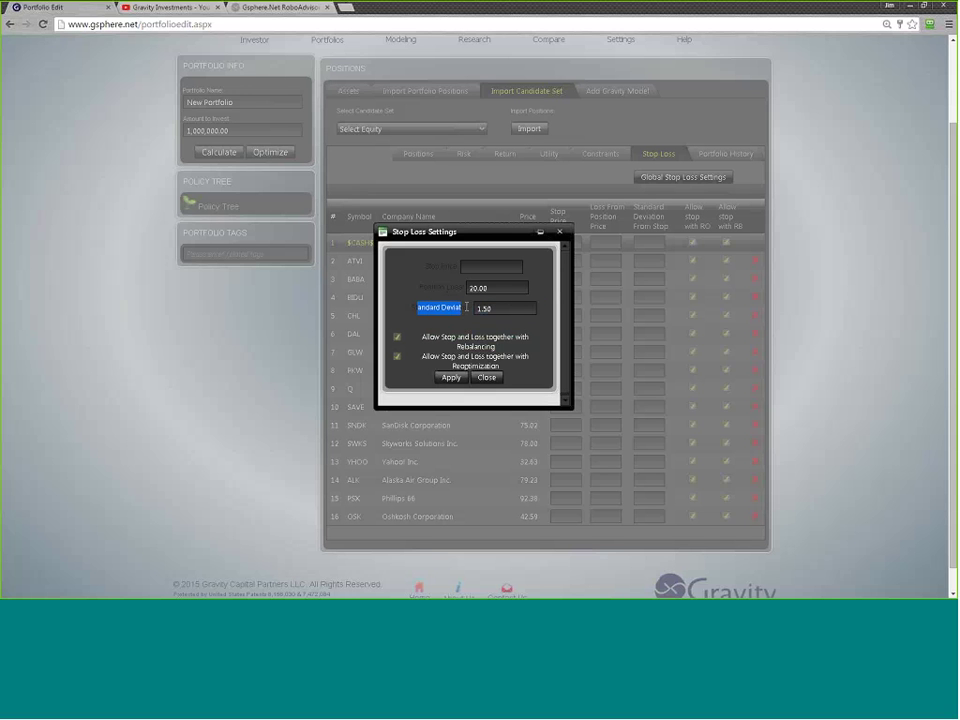
# - Uncheck 'Allow Stop and Loss together with Rebalancing' and leave it allowed with reoptimization
pyautogui.click(465, 317)
pyautogui.click(398, 338)
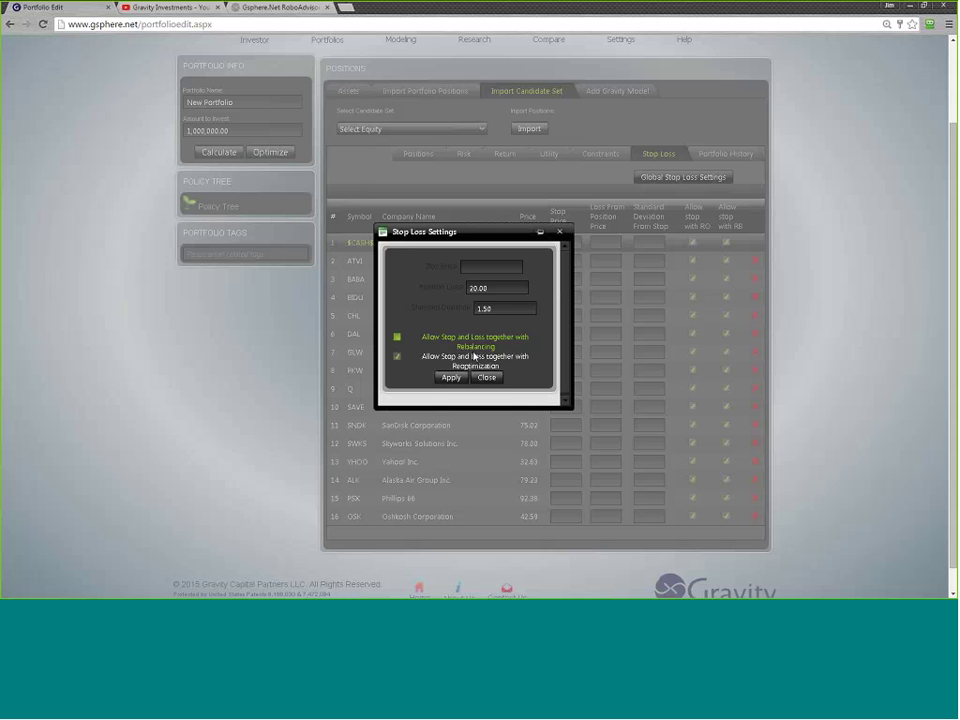
# - Apply the stop loss to all positions, rename the portfolio 'backtest demo', and optimize it
pyautogui.click(451, 378)
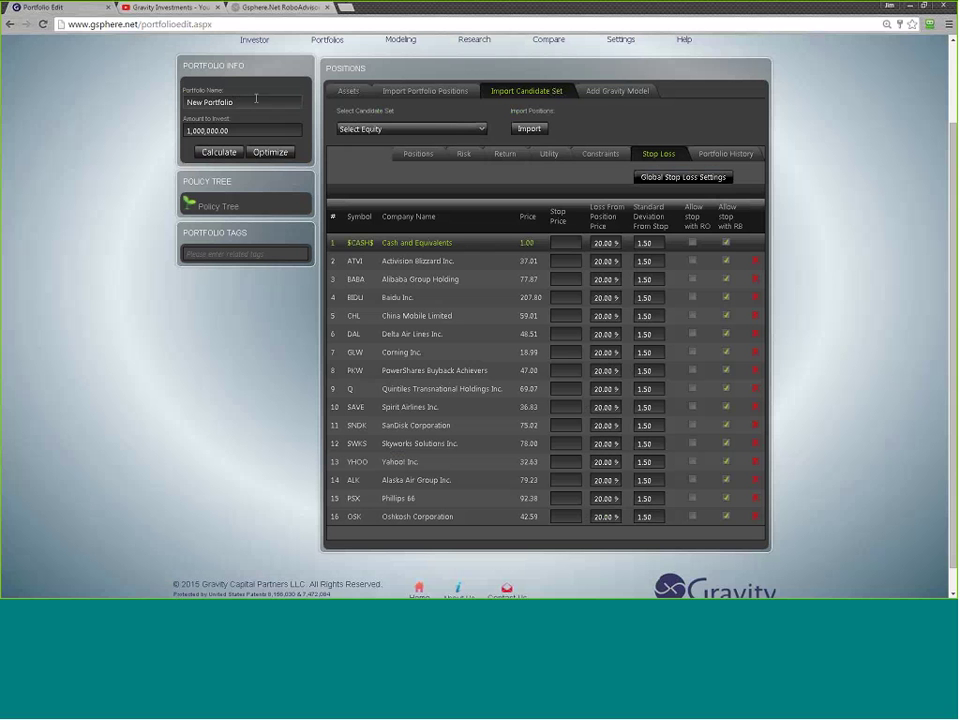
pyautogui.moveTo(234, 102); pyautogui.dragTo(172, 104)
pyautogui.write('back')
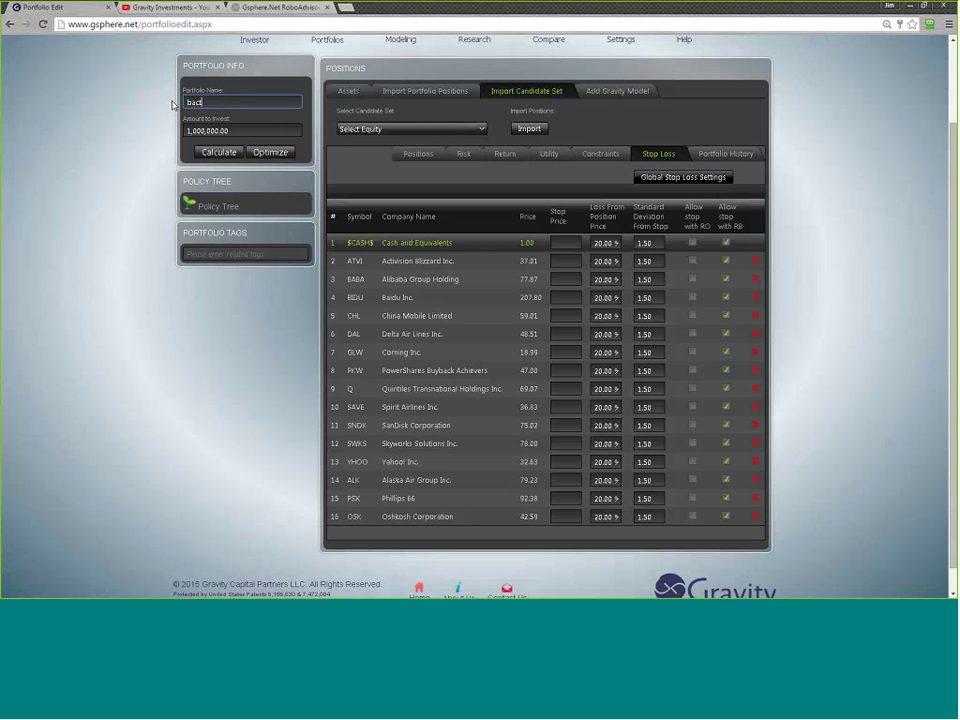
pyautogui.write('est demo')
pyautogui.write('k')
pyautogui.click(270, 153)
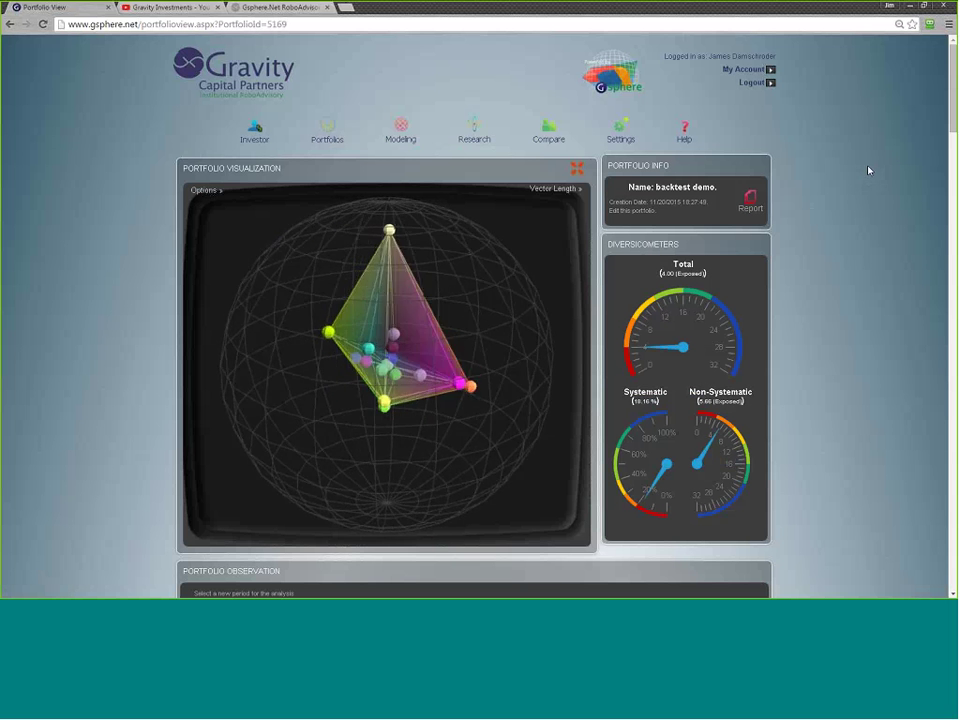
# - Enable Show Detailed P&L and Show Sub Instances under Sub Entities Details and apply
pyautogui.scroll(-2, 868, 168)
pyautogui.scroll(-5, 868, 168)
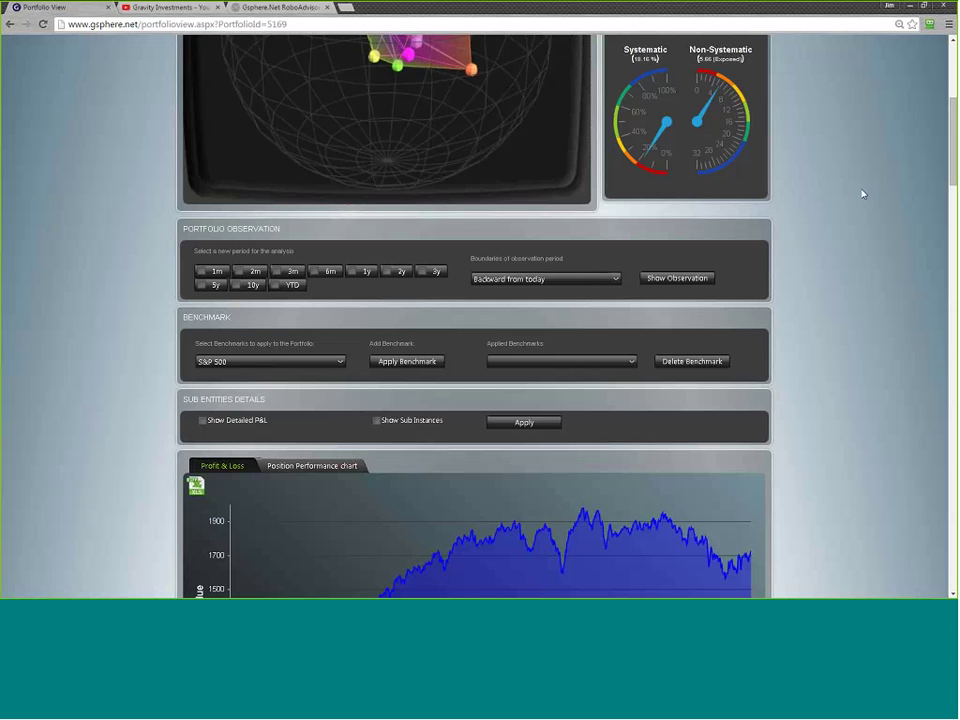
pyautogui.scroll(-2, 867, 198)
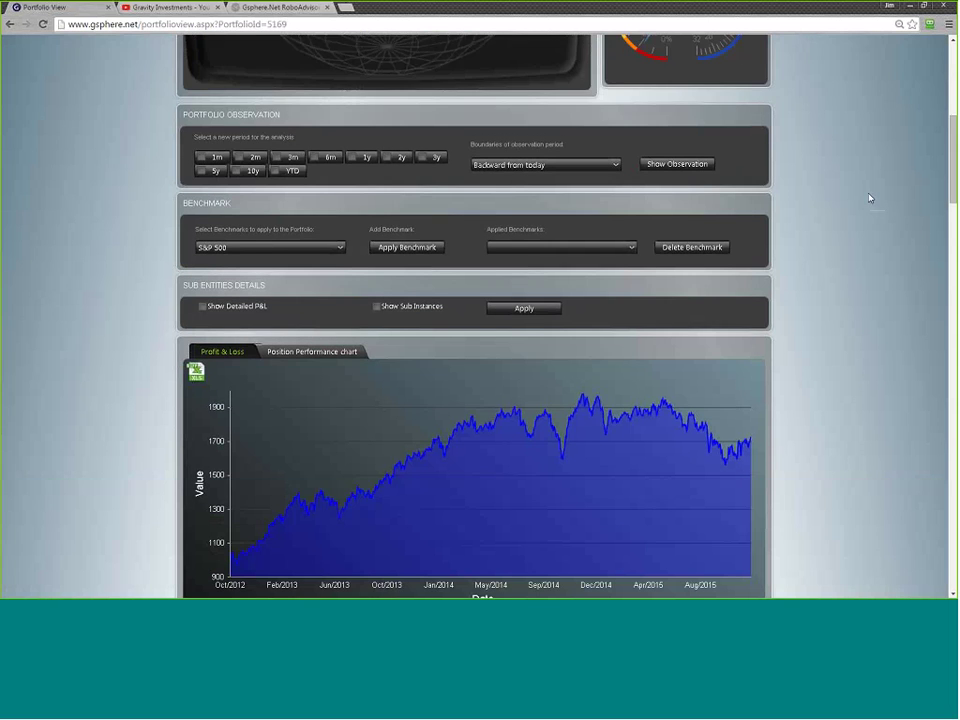
pyautogui.scroll(-2, 869, 198)
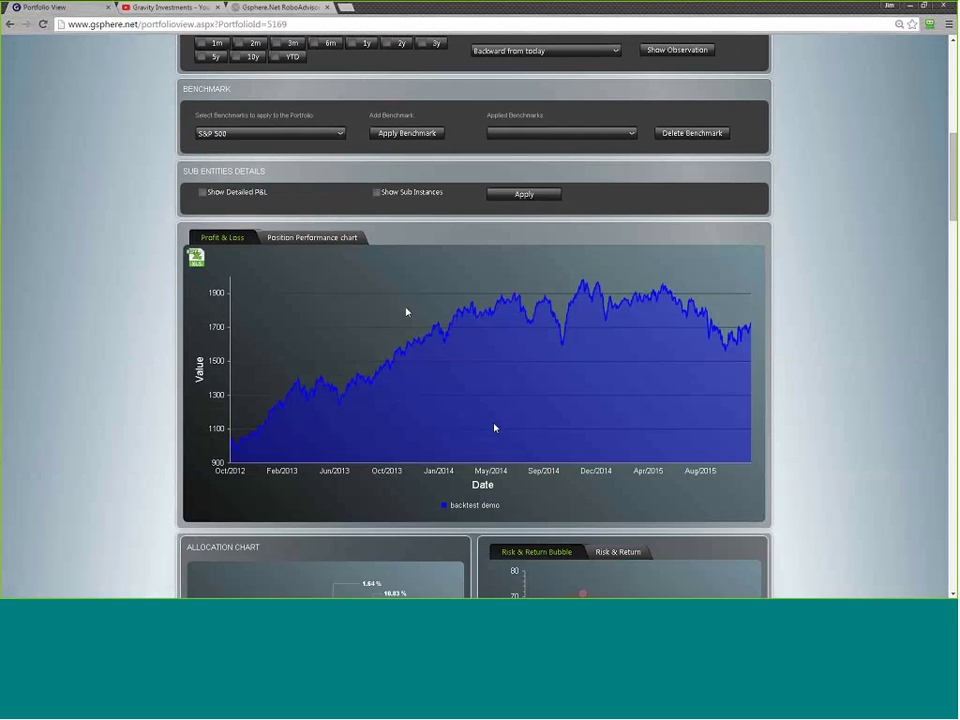
pyautogui.click(202, 192)
pyautogui.click(376, 193)
pyautogui.click(531, 194)
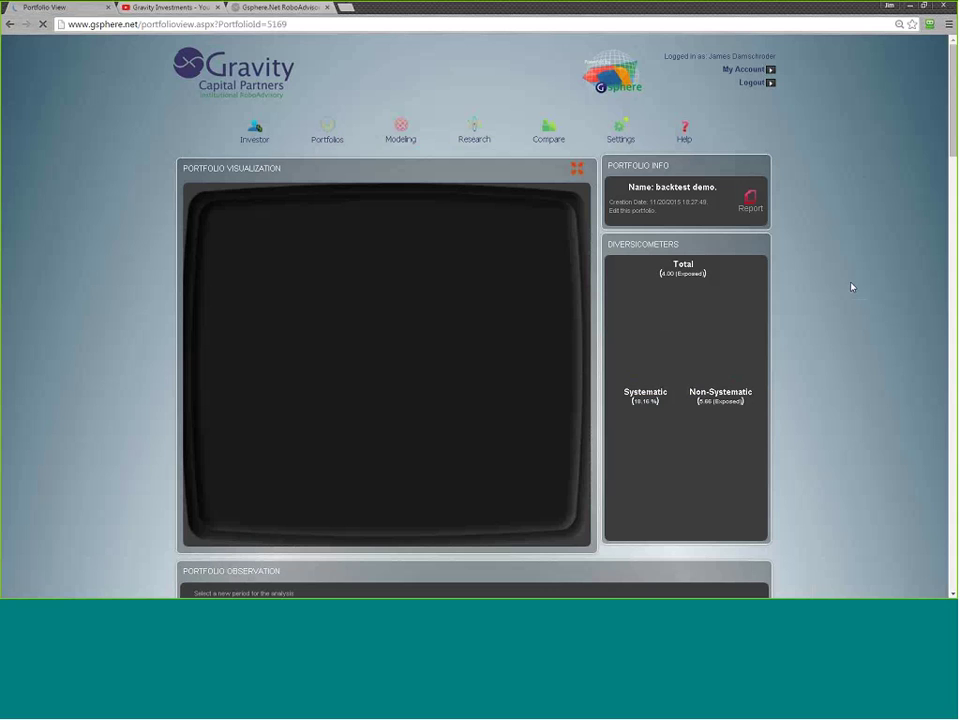
# - Scroll to the P&L chart to inspect Initial Obs., Obs. 1–7 and the sell-out periods
pyautogui.scroll(-3, 853, 285)
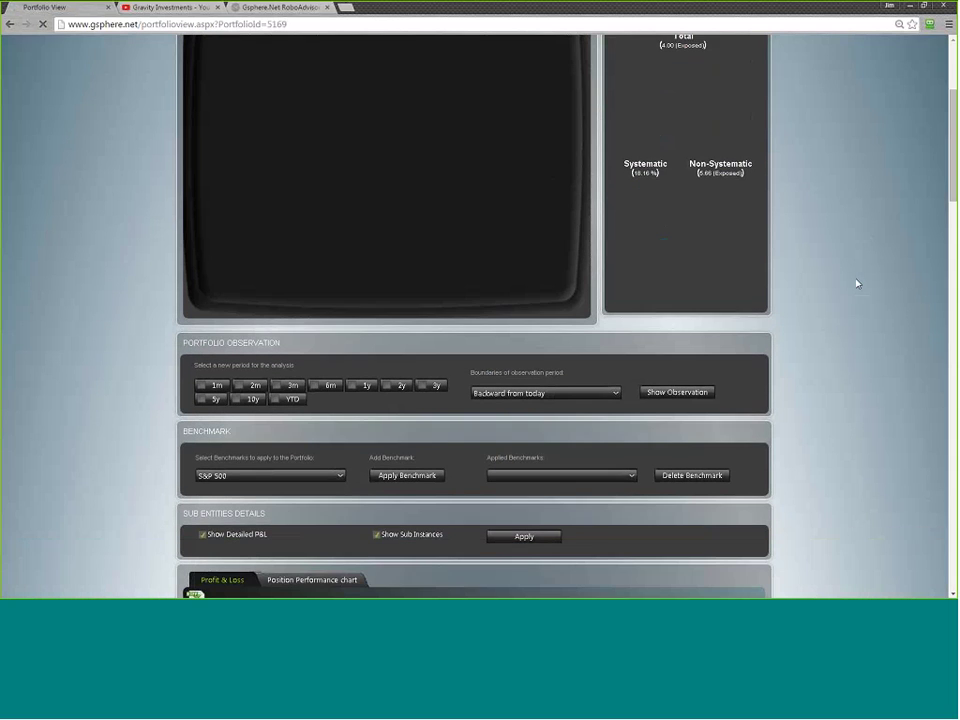
pyautogui.scroll(-2, 856, 284)
pyautogui.scroll(-2, 856, 284)
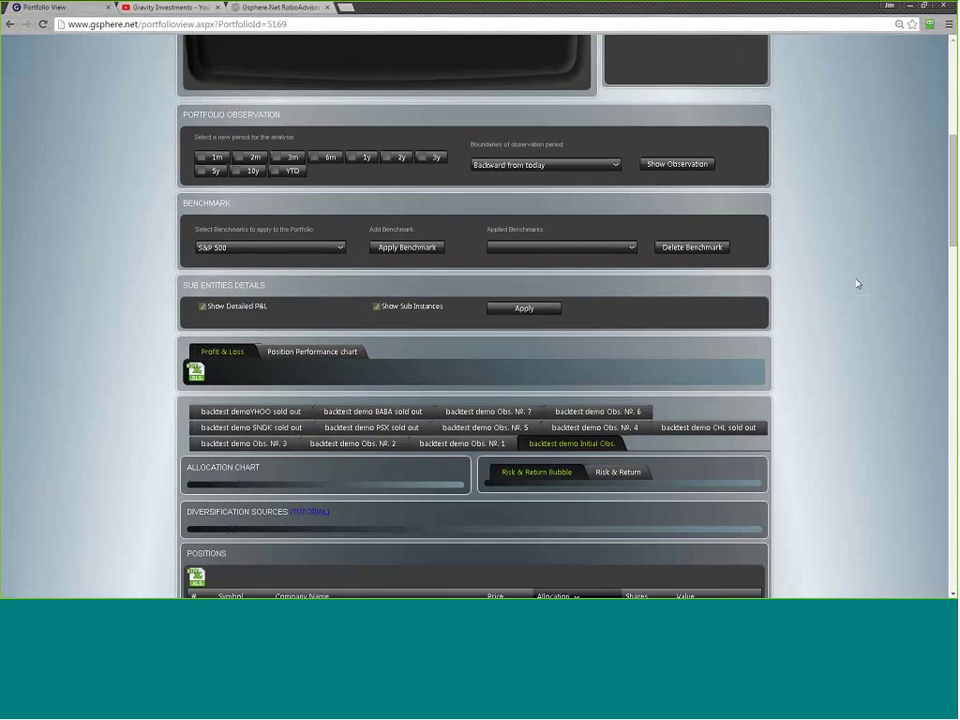
pyautogui.scroll(-1, 856, 284)
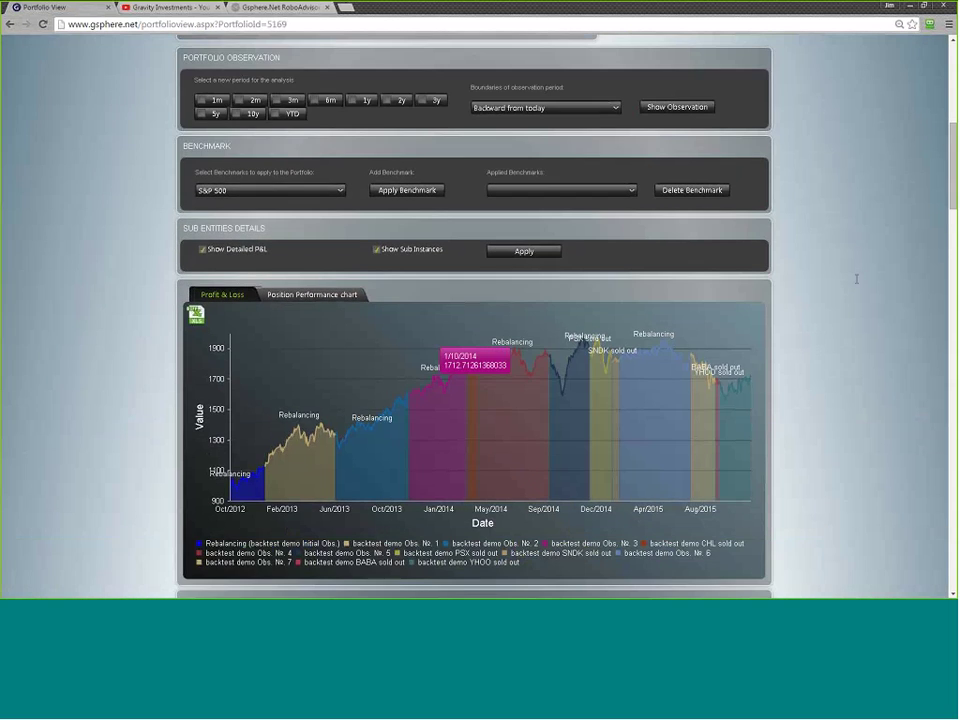
pyautogui.scroll(-1, 856, 279)
pyautogui.moveTo(234, 448)
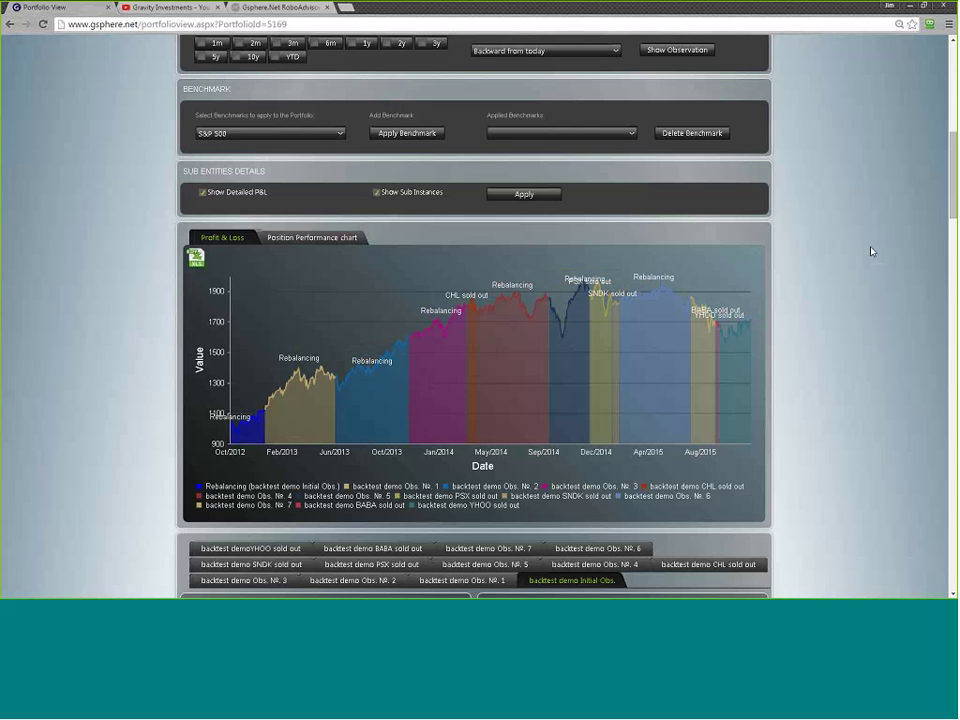
pyautogui.moveTo(540, 381)
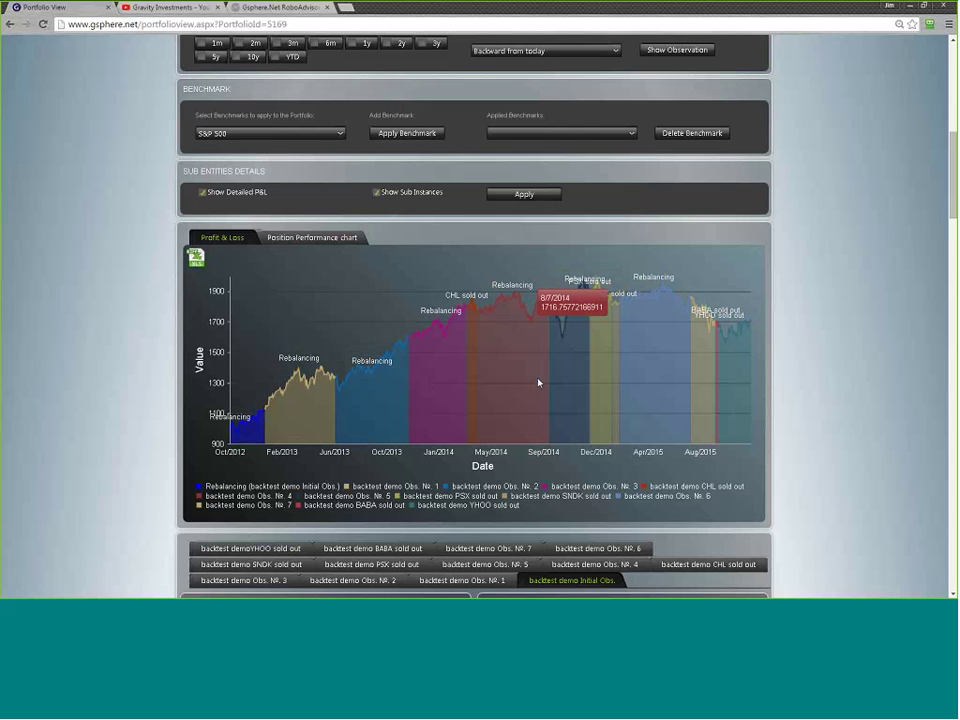
# - Apply the S&P 500 benchmark, overlaying it on the P&L chart with capture and beta statistics
pyautogui.click(332, 136)
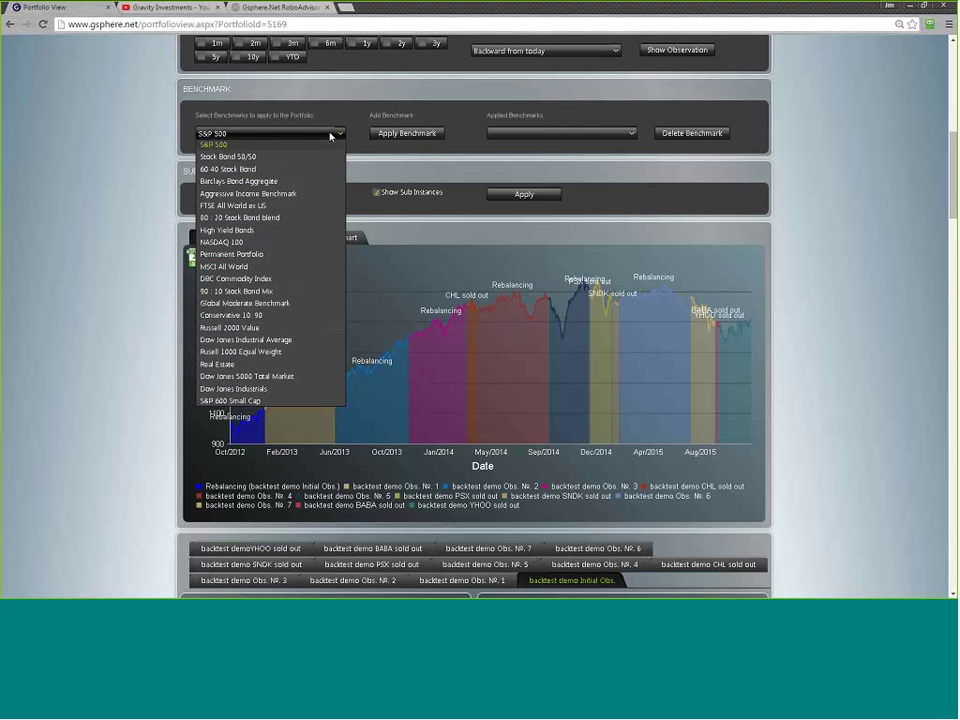
pyautogui.click(417, 134)
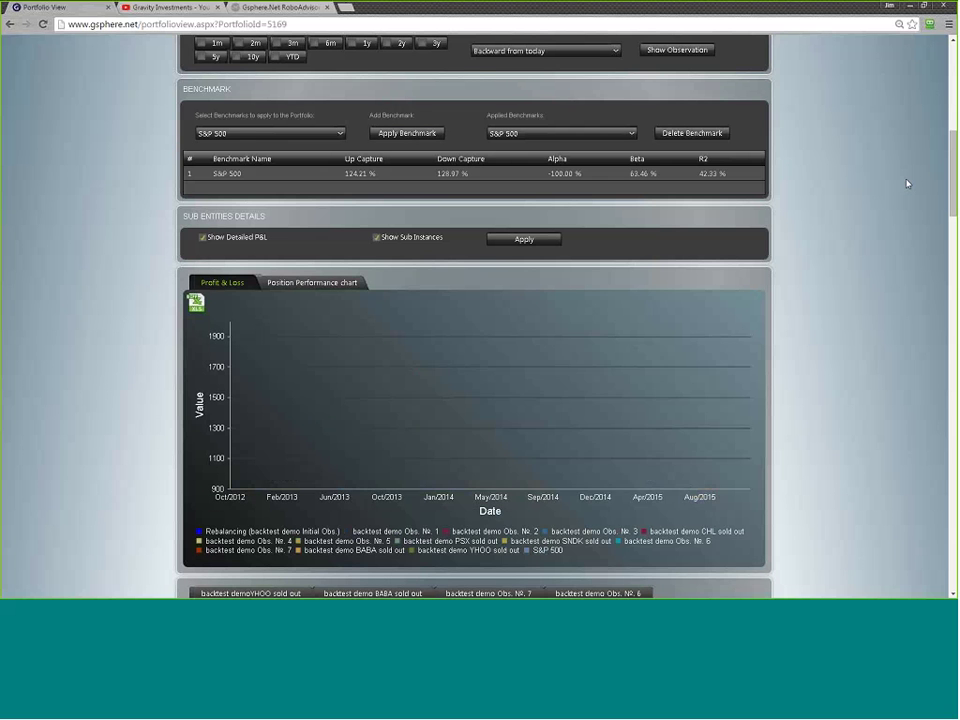
pyautogui.moveTo(292, 482)
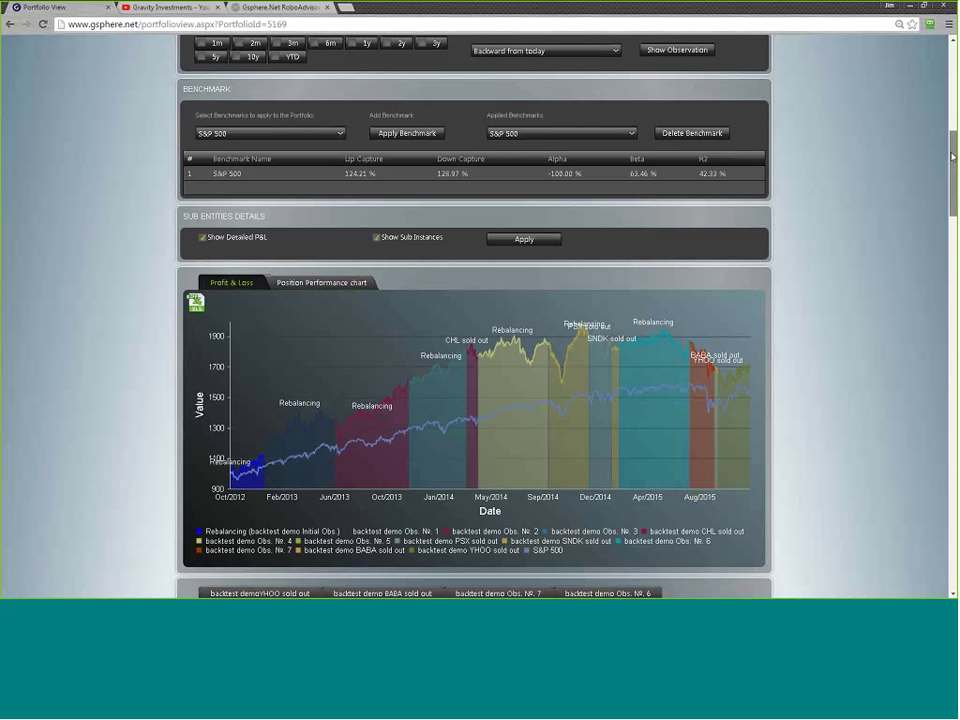
# - Select the 'backtest demoYHOO sold out' allocation tab, mostly $CASH$ with PKW, ALK and OSK
pyautogui.scroll(-1, 955, 173)
pyautogui.scroll(-3, 955, 173)
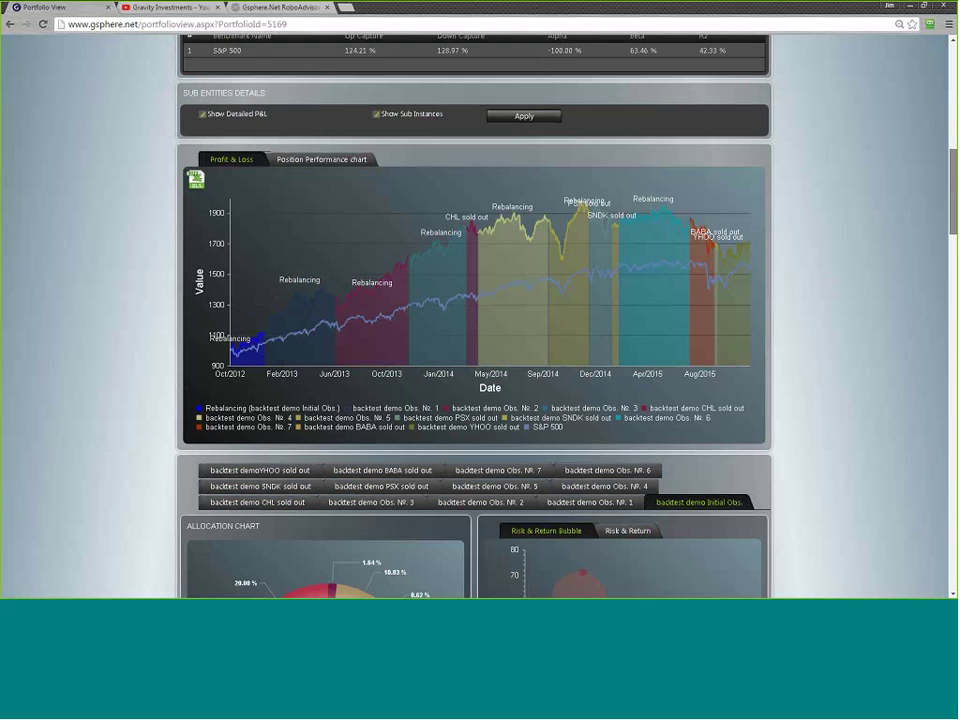
pyautogui.moveTo(955, 173); pyautogui.dragTo(955, 213)
pyautogui.scroll(-1, 955, 213)
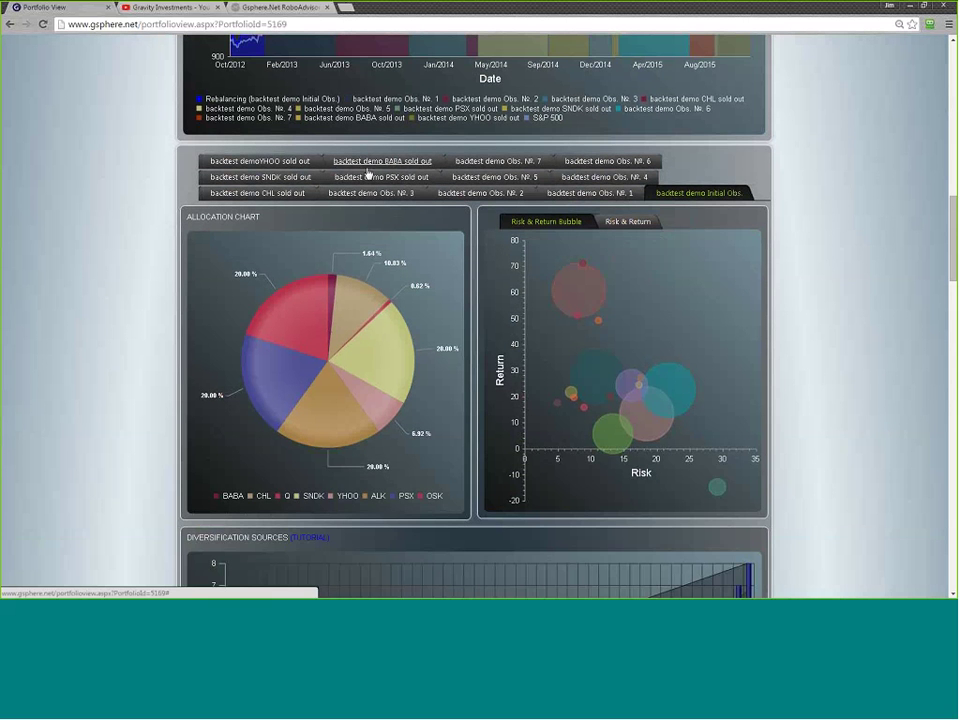
pyautogui.click(267, 166)
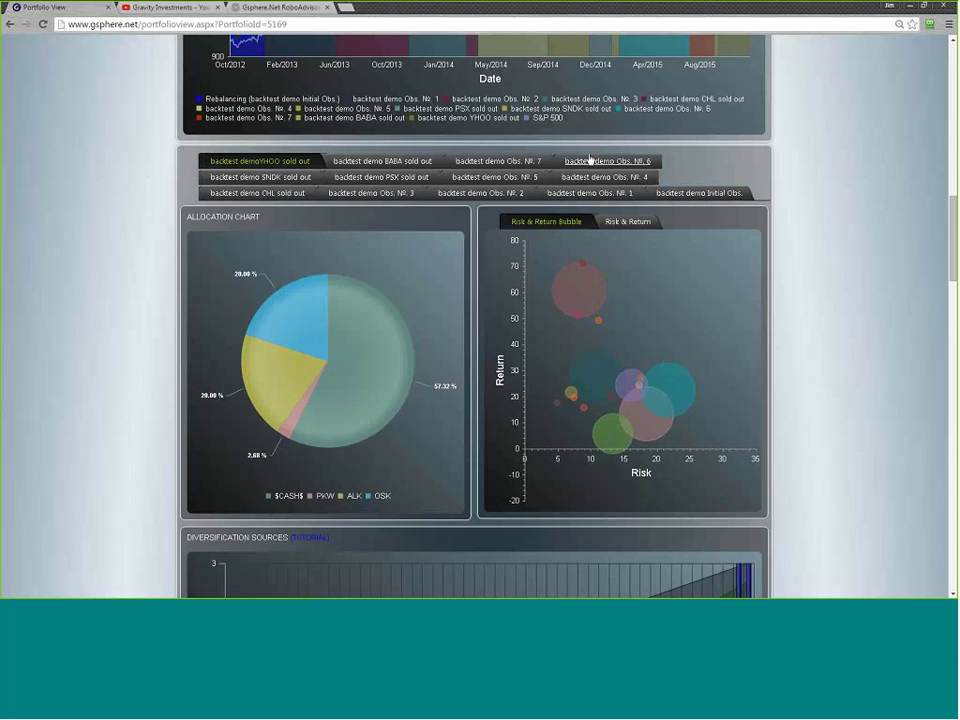
pyautogui.moveTo(268, 315)
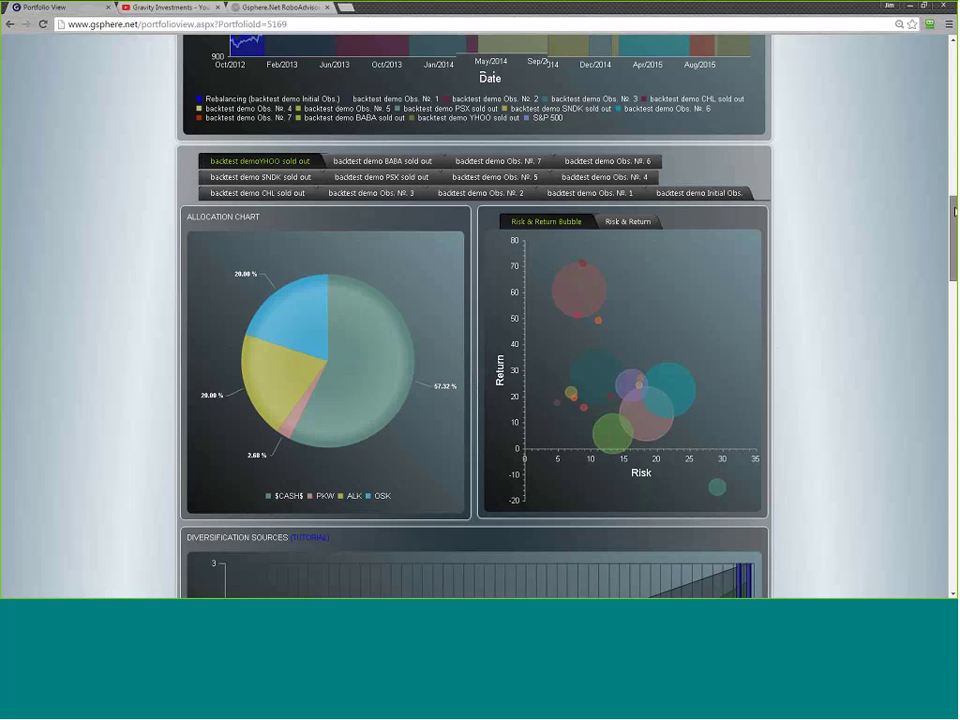
pyautogui.moveTo(954, 212); pyautogui.dragTo(946, 48)
pyautogui.scroll(-5, 944, 507)
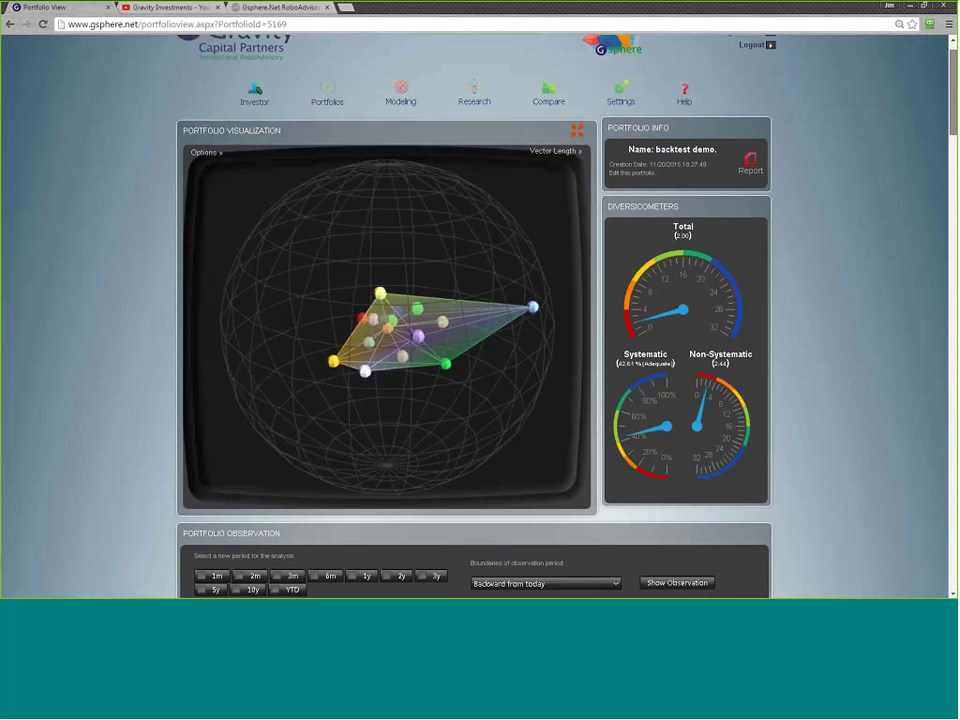
pyautogui.scroll(1, 846, 244)
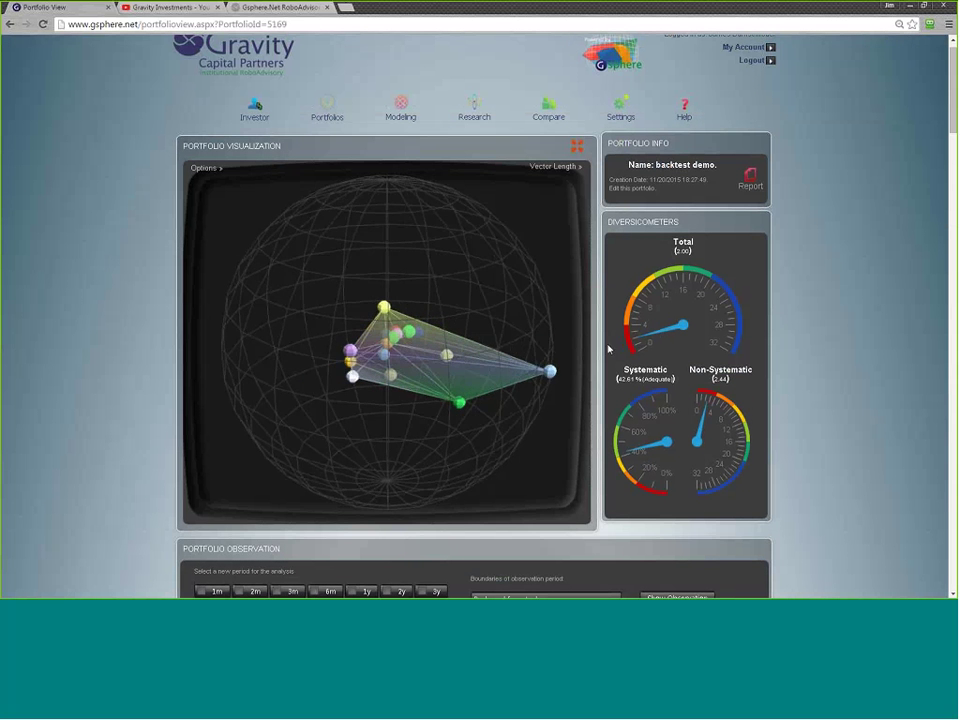